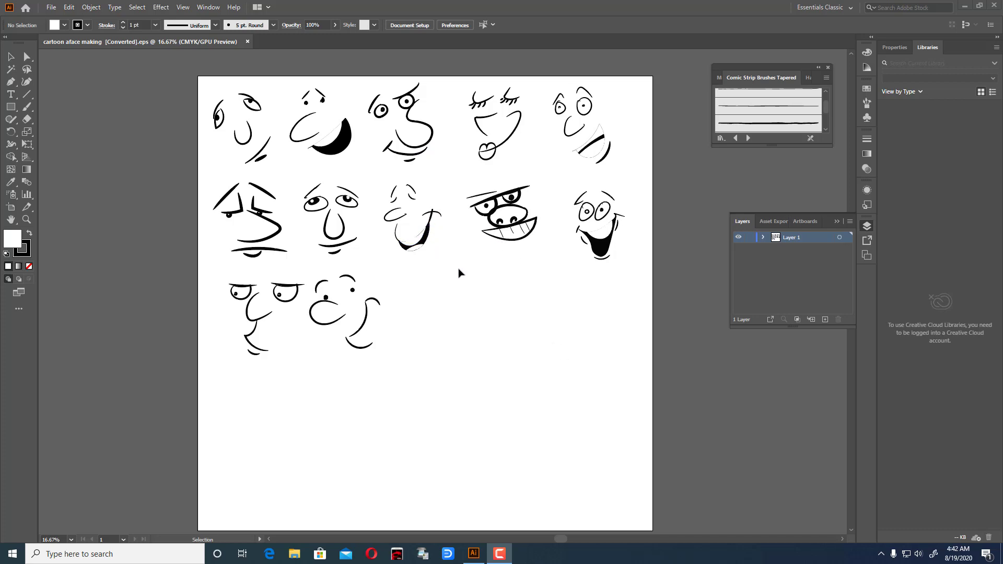
- Shift the big-nosed smiling face in the bottom row slightly to the right
click(365, 344)
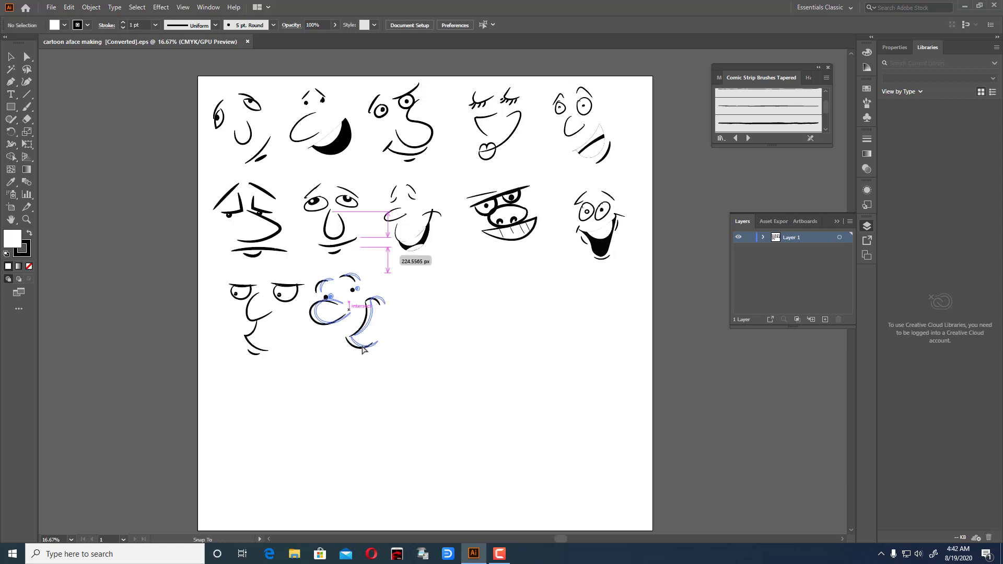
click(405, 291)
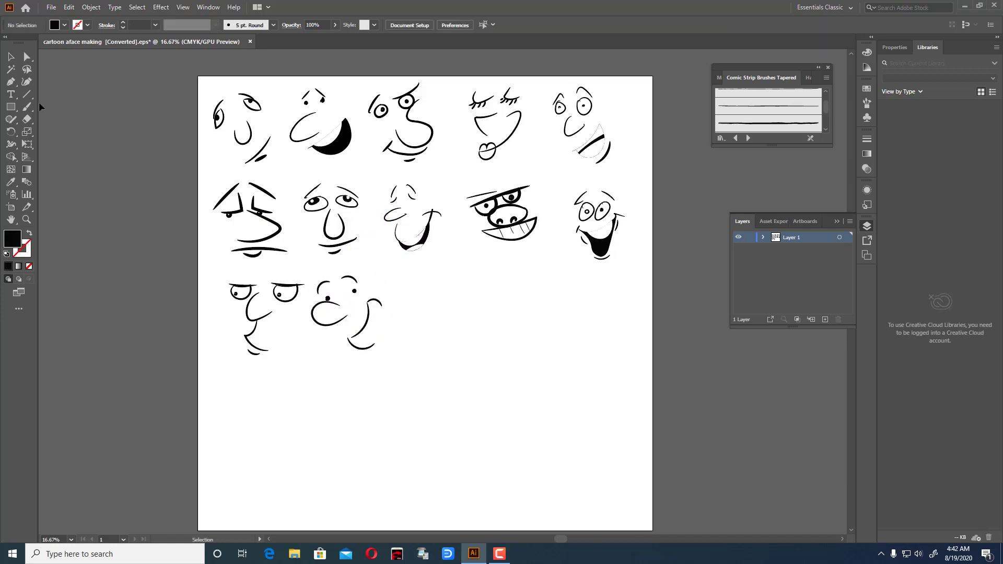
- Paint a teardrop-shaped open mouth outline with a cheek tail, about 399 by 713 px, using the thick Comic Strip tapered brush with the Paintbrush
click(27, 109)
click(746, 128)
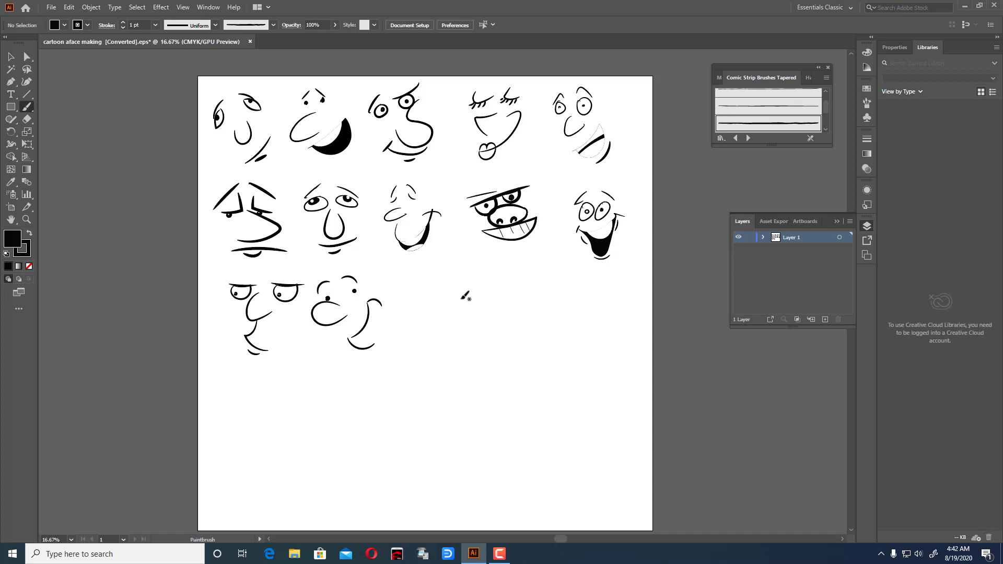
mouse_move(463, 296)
mouse_down()
mouse_move(447, 342)
mouse_move(477, 323)
mouse_move(469, 265)
mouse_move(462, 295)
mouse_move(433, 311)
mouse_up()
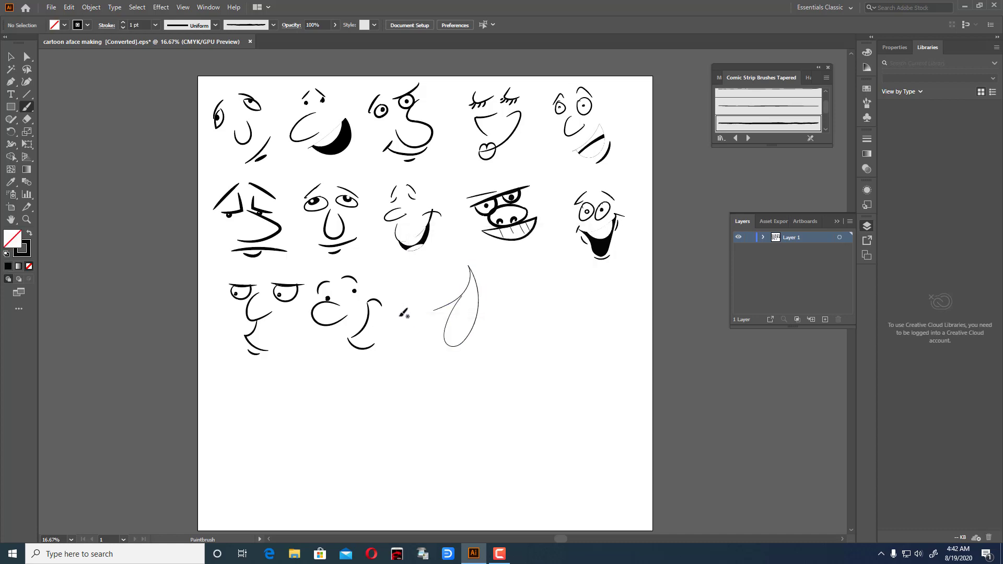
- Move the new mouth outline slightly down and to the right, and set its stroke to 3 pt
click(13, 56)
drag(481, 313, 500, 341)
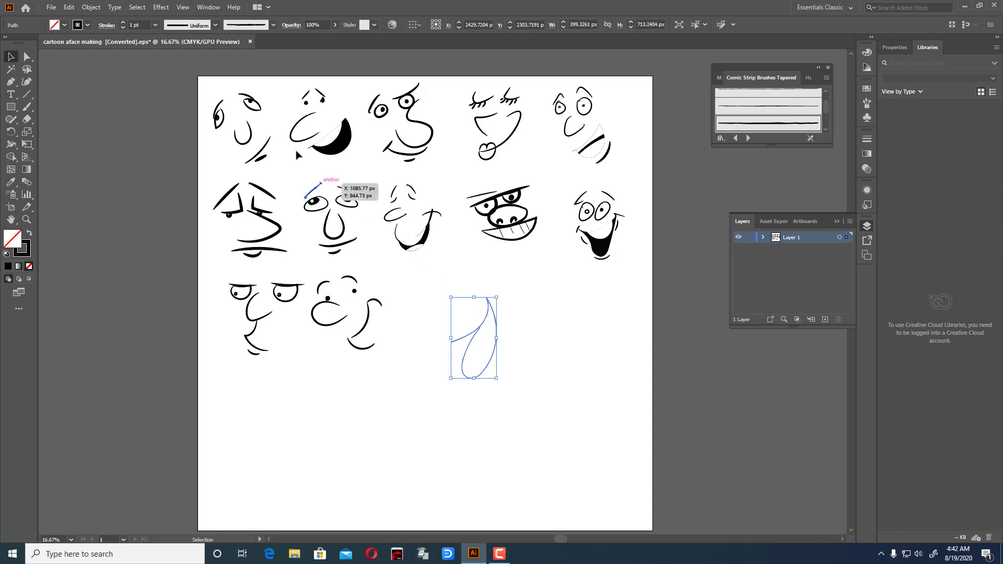
click(156, 26)
click(170, 93)
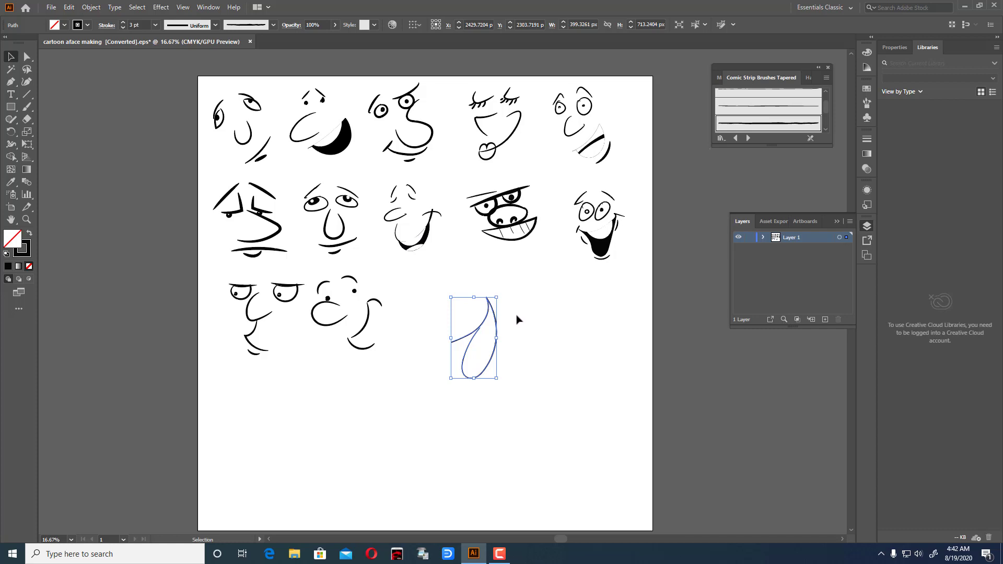
click(480, 269)
- Adjust the anchor point where the mouth outline meets its cheek tail with the Curvature tool
click(475, 330)
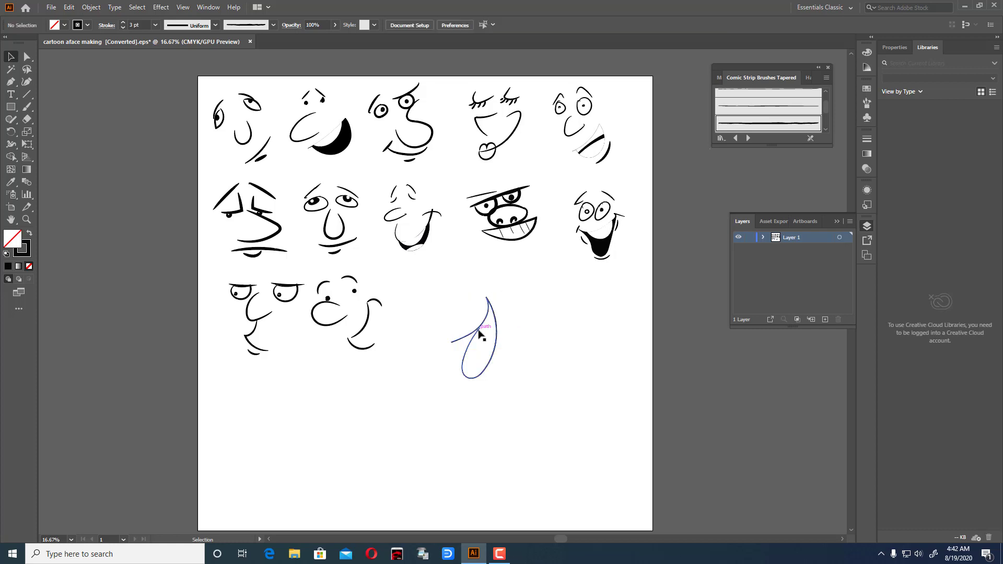
click(26, 81)
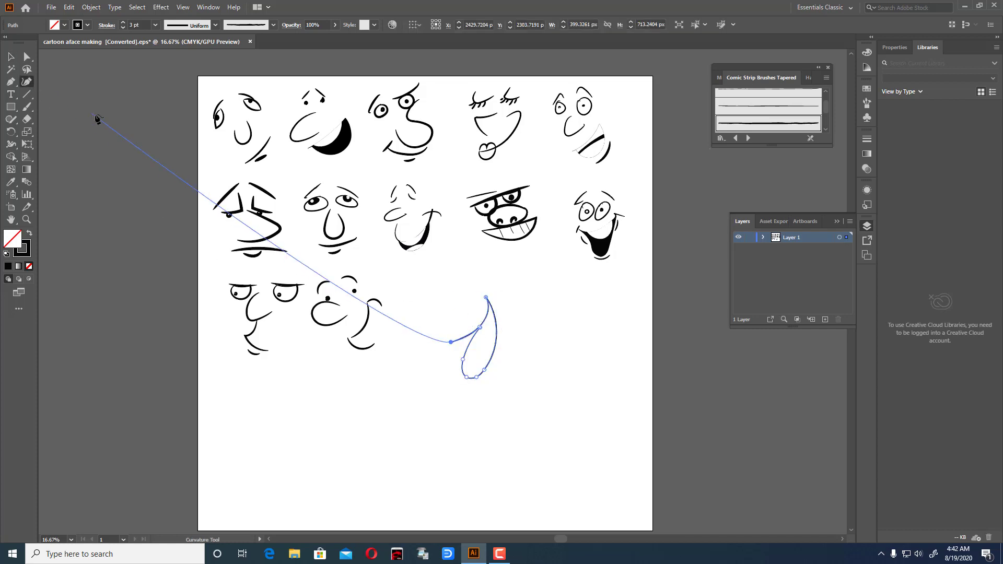
drag(484, 324, 483, 328)
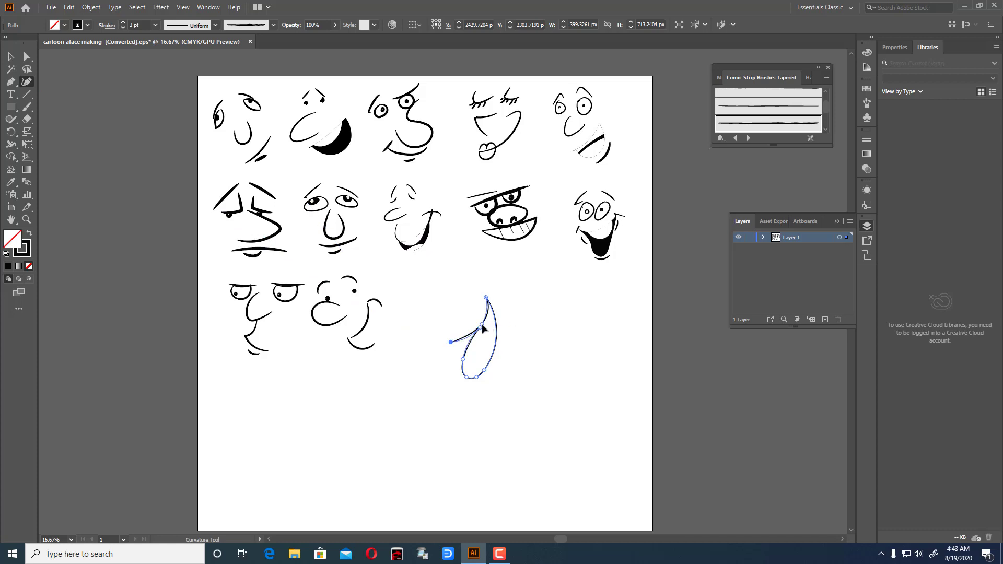
click(450, 342)
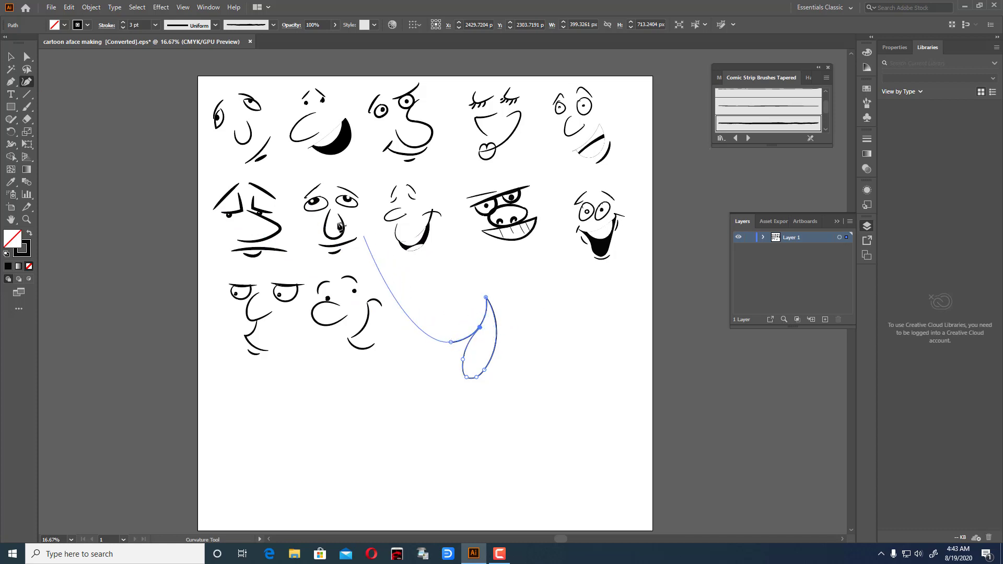
click(11, 57)
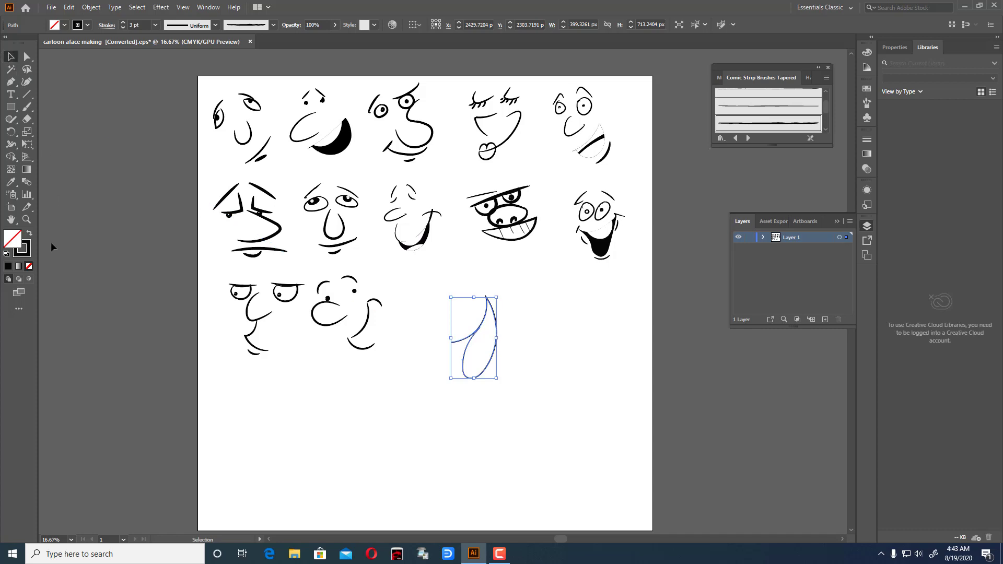
- Try to make the mouth solid black by swapping its fill and stroke
click(30, 234)
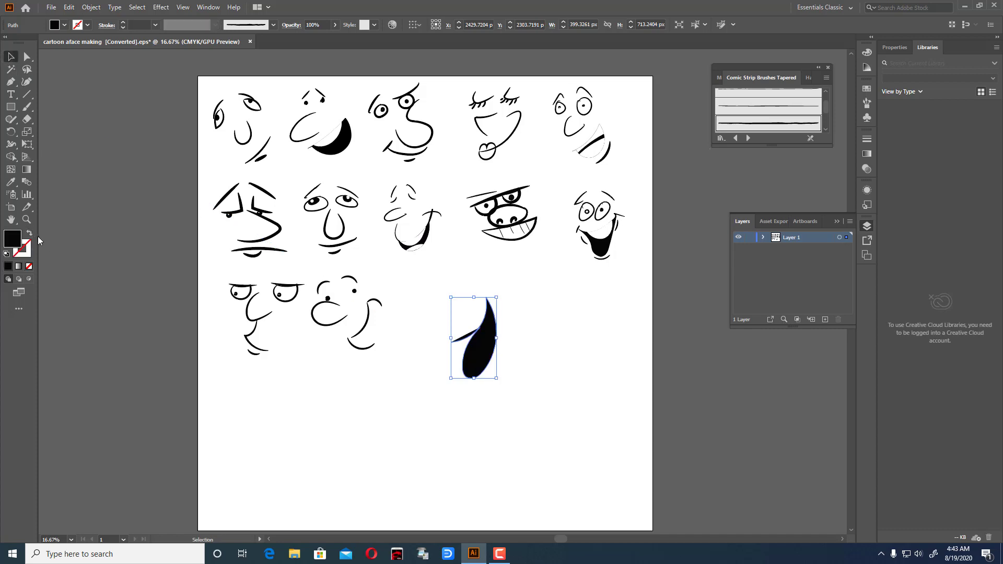
click(520, 326)
click(467, 343)
click(26, 82)
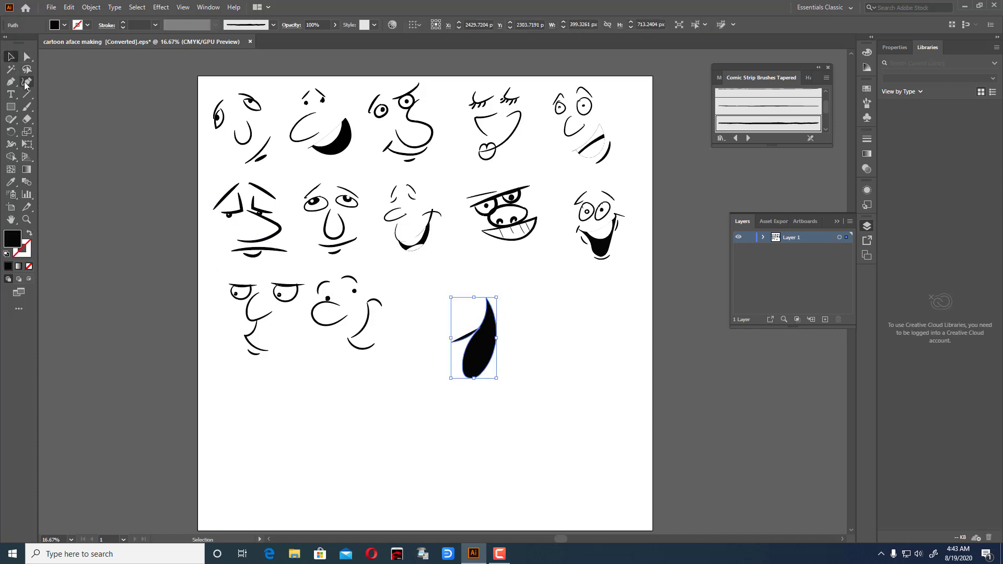
click(480, 328)
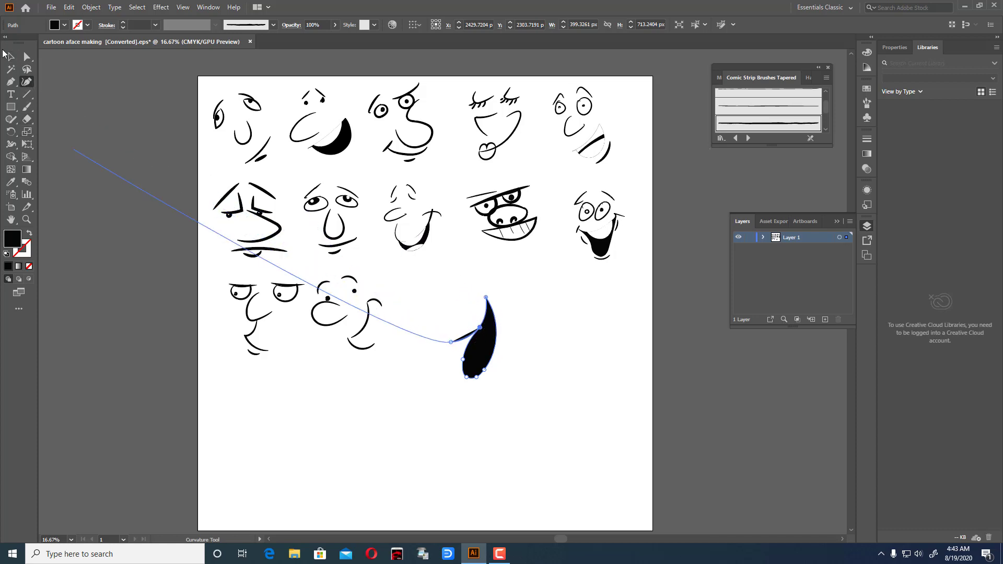
key(v)
click(618, 315)
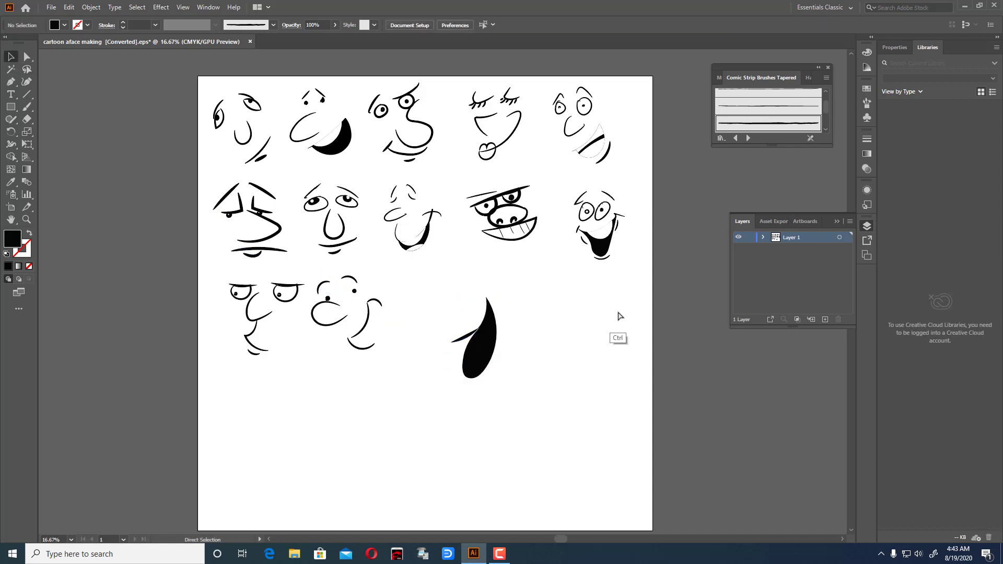
key(ctrl+z)
key(shift+x)
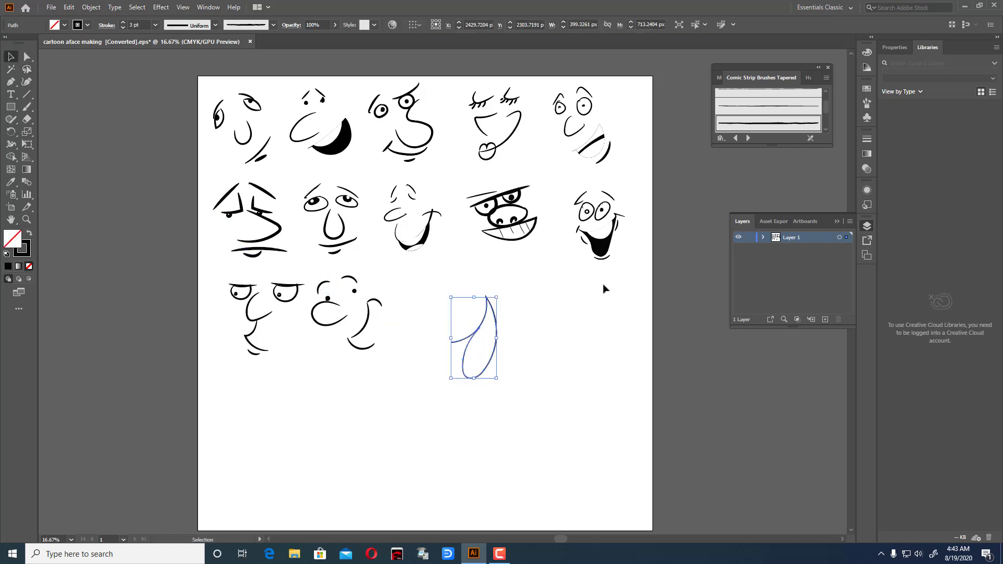
right_click(475, 343)
click(544, 200)
click(543, 336)
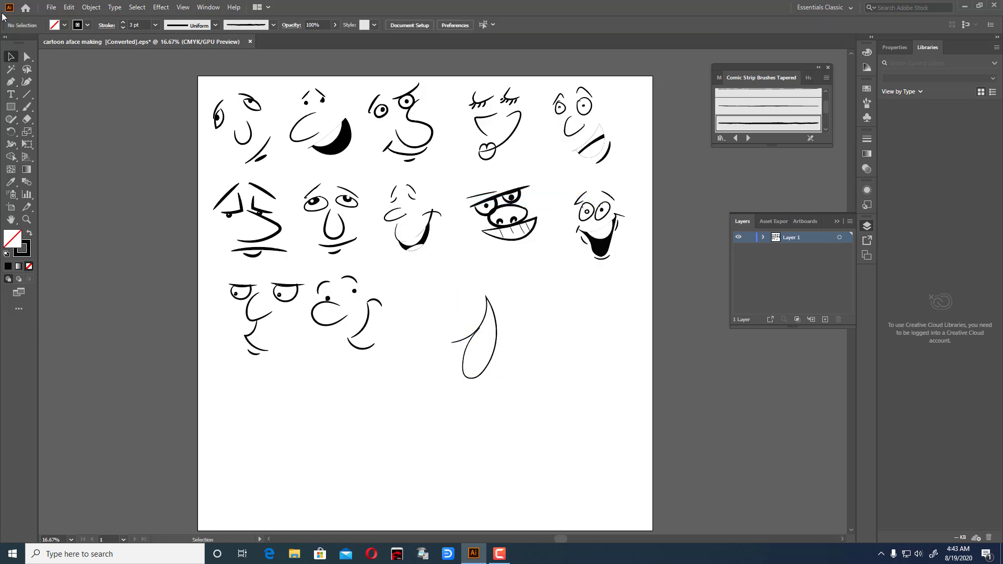
click(91, 7)
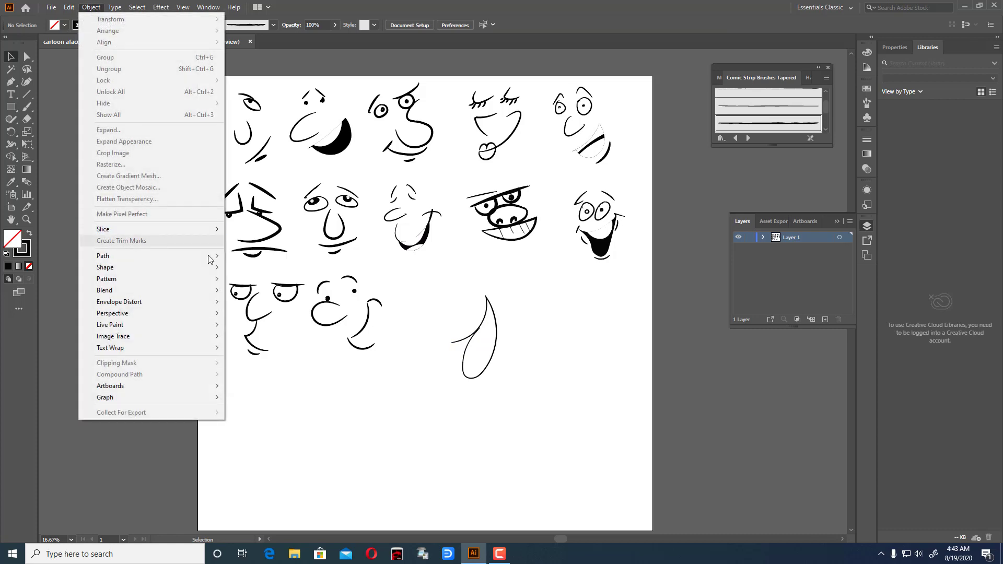
key(Escape)
- Expand the appearance of the brushed mouth outline
click(469, 346)
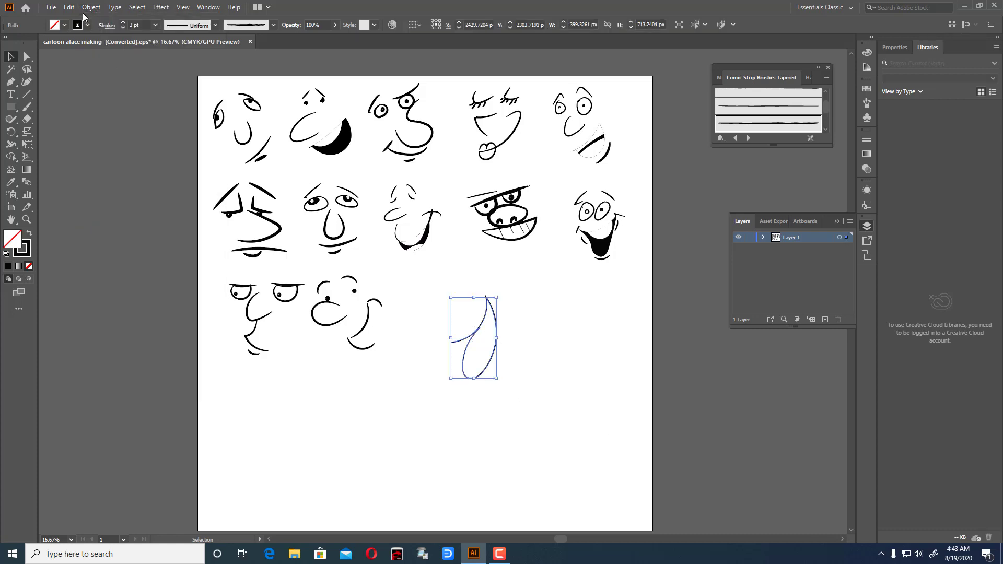
click(91, 8)
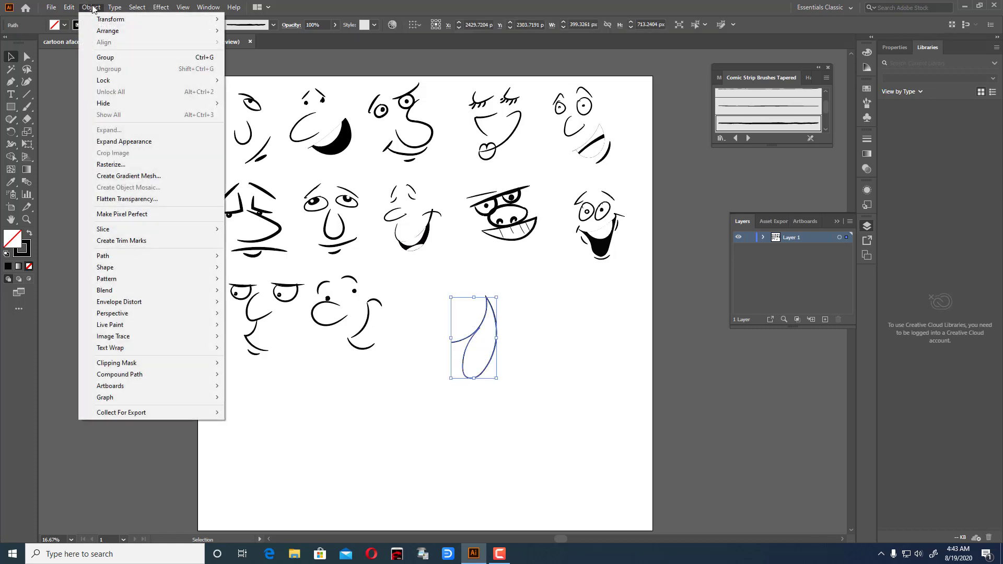
click(139, 141)
click(544, 371)
- Fill the enclosed interior of the mouth outline with black using the Live Paint Bucket
drag(441, 261, 463, 339)
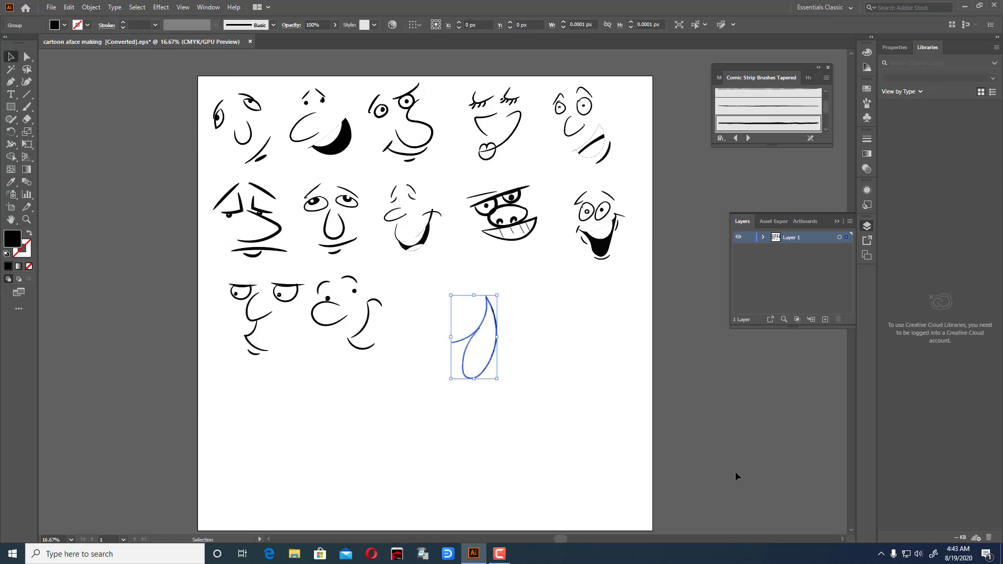
click(12, 157)
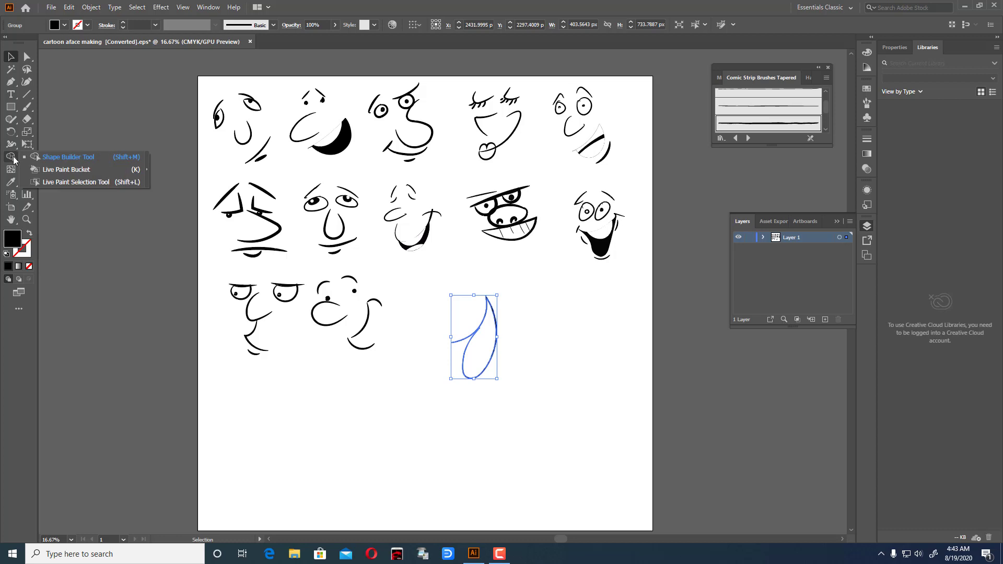
click(48, 170)
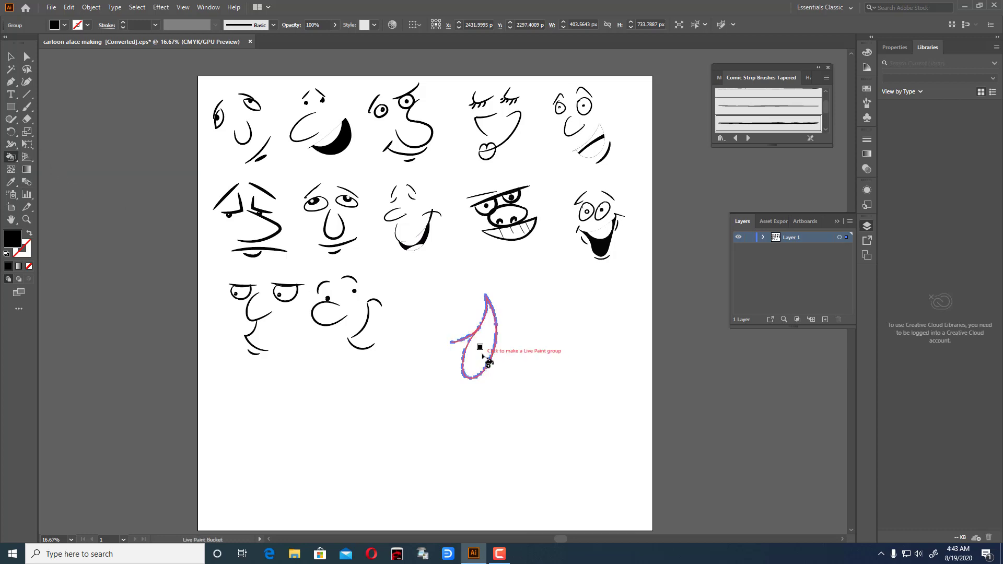
click(483, 356)
click(11, 57)
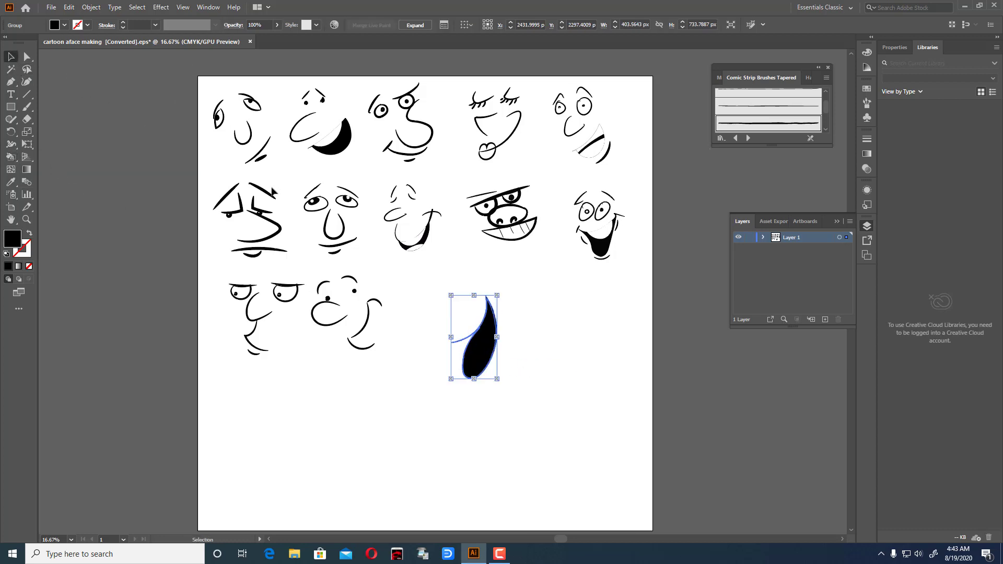
click(526, 361)
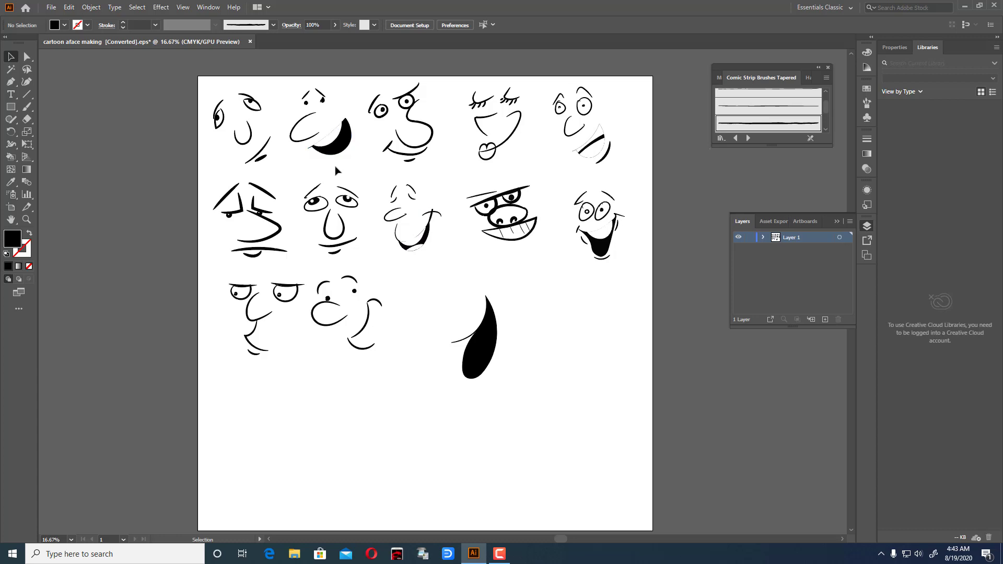
- Paint a narrow curved shape about 144 by 425 px over the upper part of the black mouth and join its path ends
click(25, 108)
drag(476, 327, 476, 346)
mouse_move(497, 314)
mouse_down()
mouse_move(483, 297)
mouse_move(479, 325)
mouse_up()
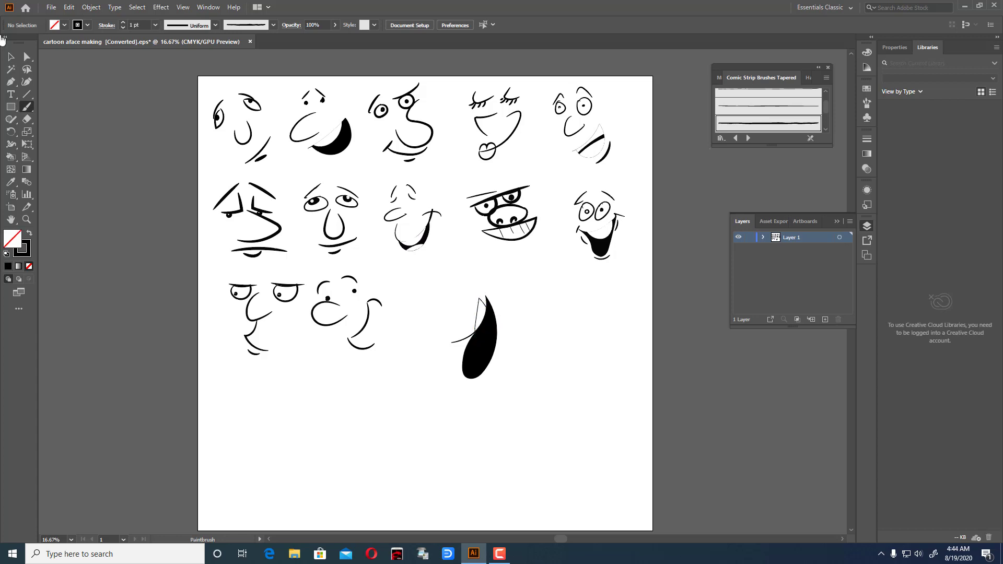
click(10, 56)
right_click(481, 312)
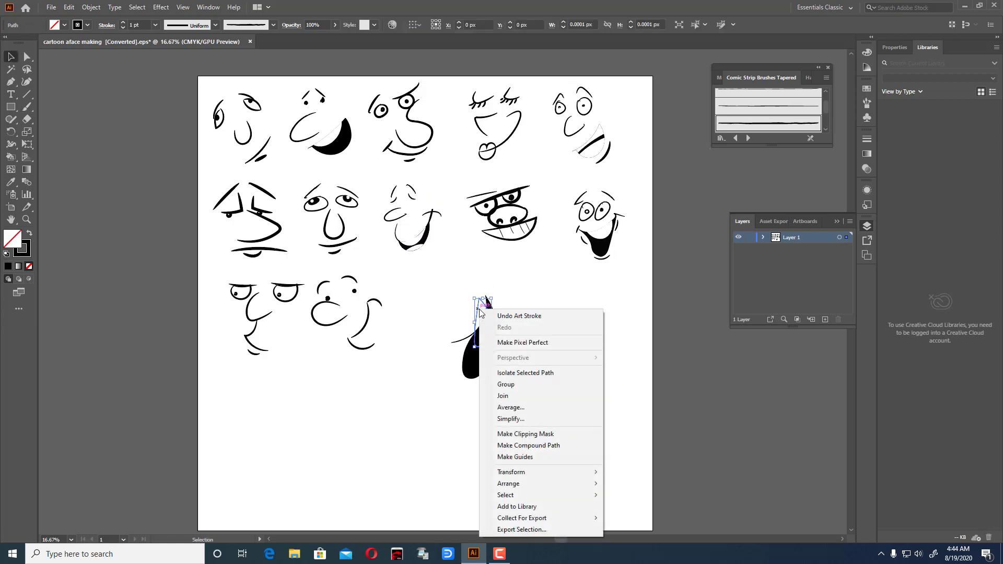
click(506, 384)
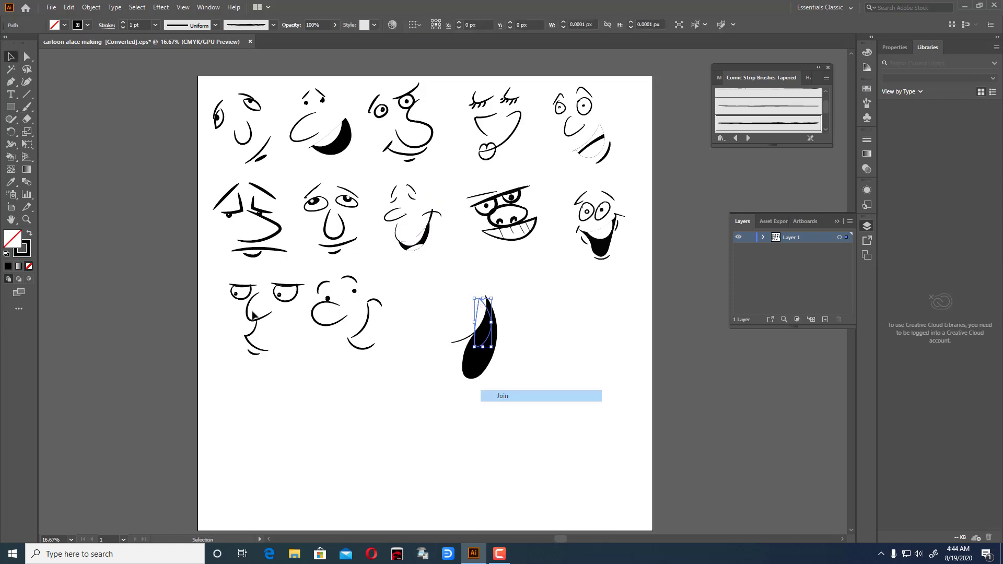
- Give the narrow shape a fill without stroke and make it white by sampling the artboard with the Eyedropper
click(29, 238)
key(i)
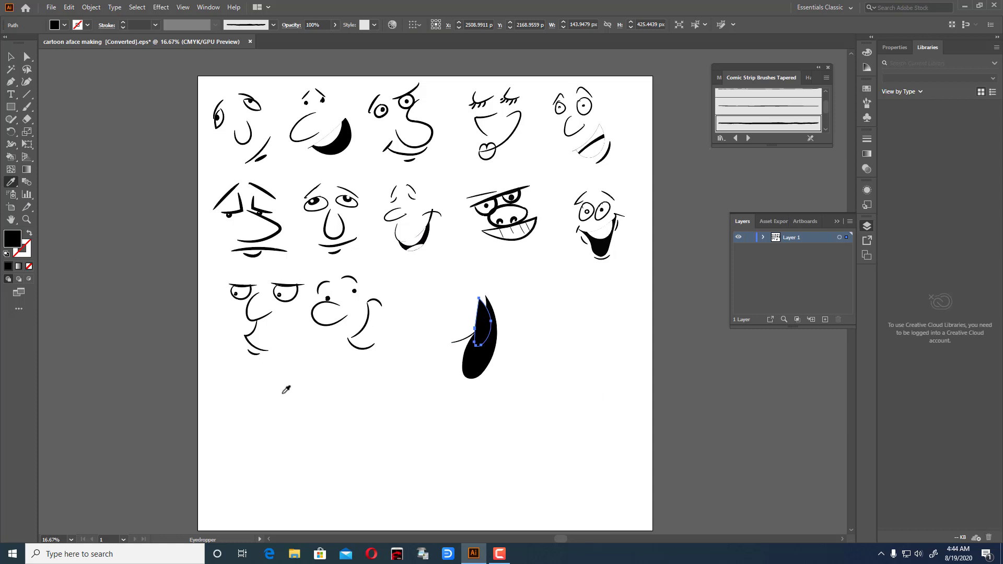
click(295, 402)
click(10, 57)
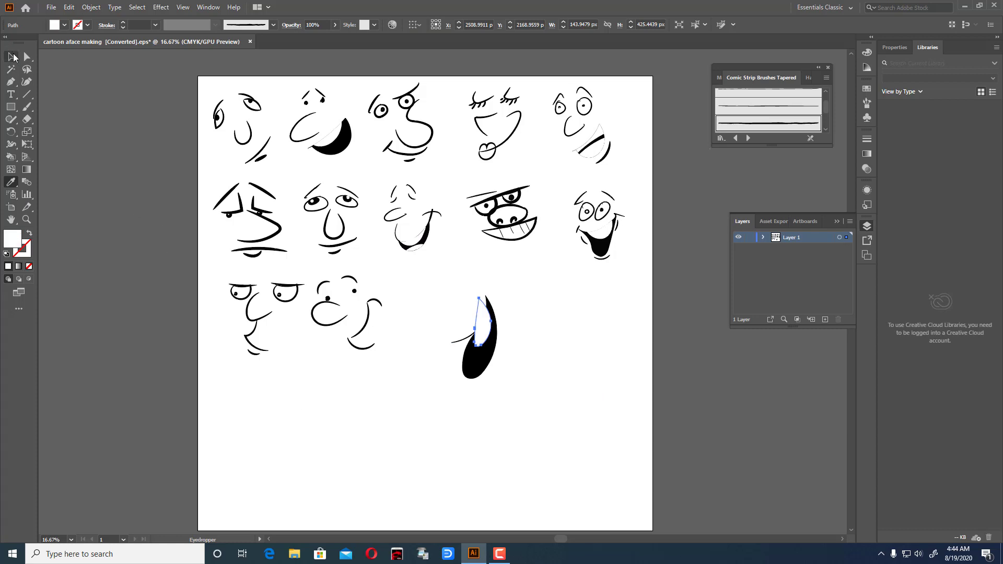
click(578, 385)
drag(441, 300, 501, 383)
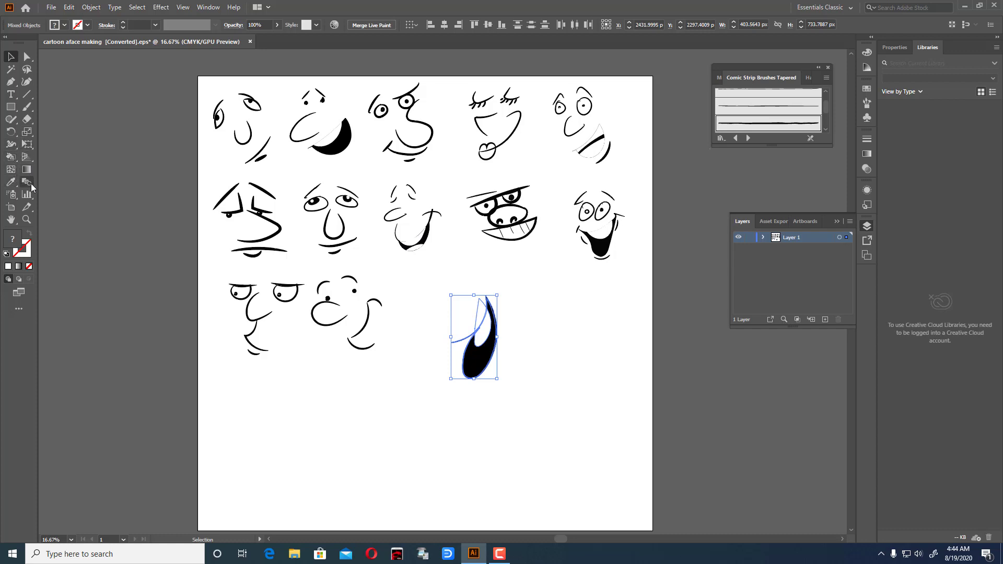
click(11, 157)
click(63, 157)
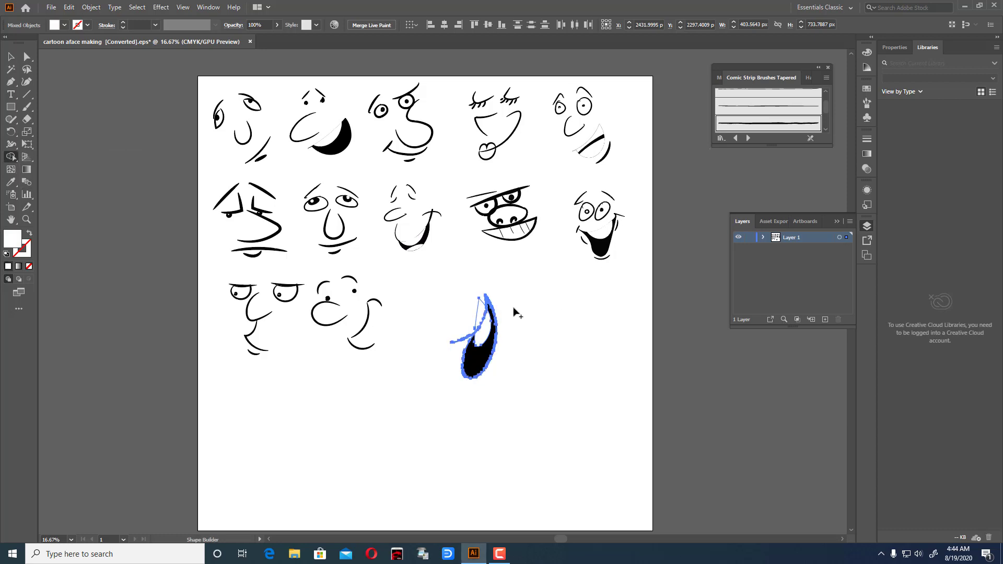
click(10, 56)
click(568, 415)
- Move the white overlay's two outer anchors onto the mouth's upper outline with the Curvature tool
key(ctrl+plus)
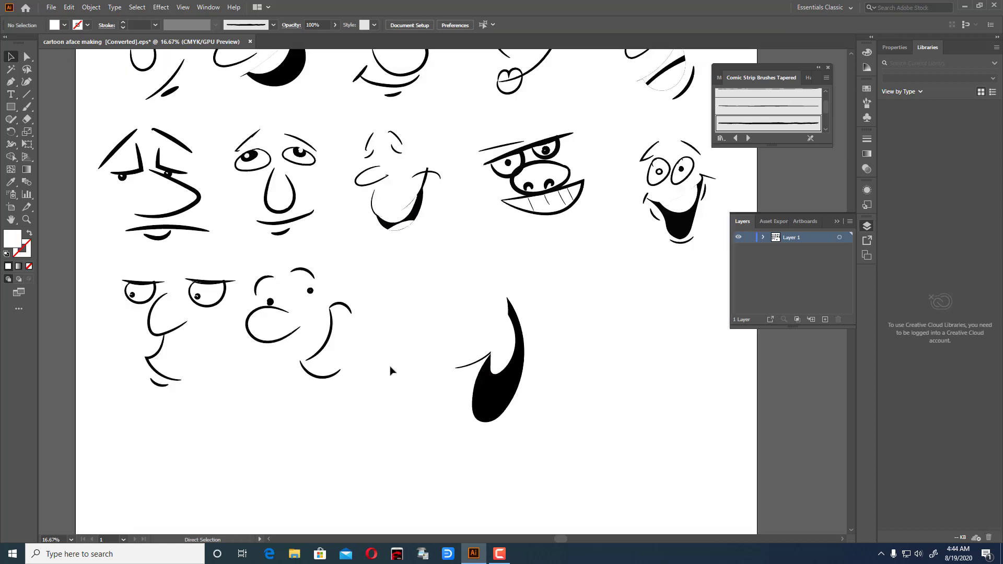
click(528, 356)
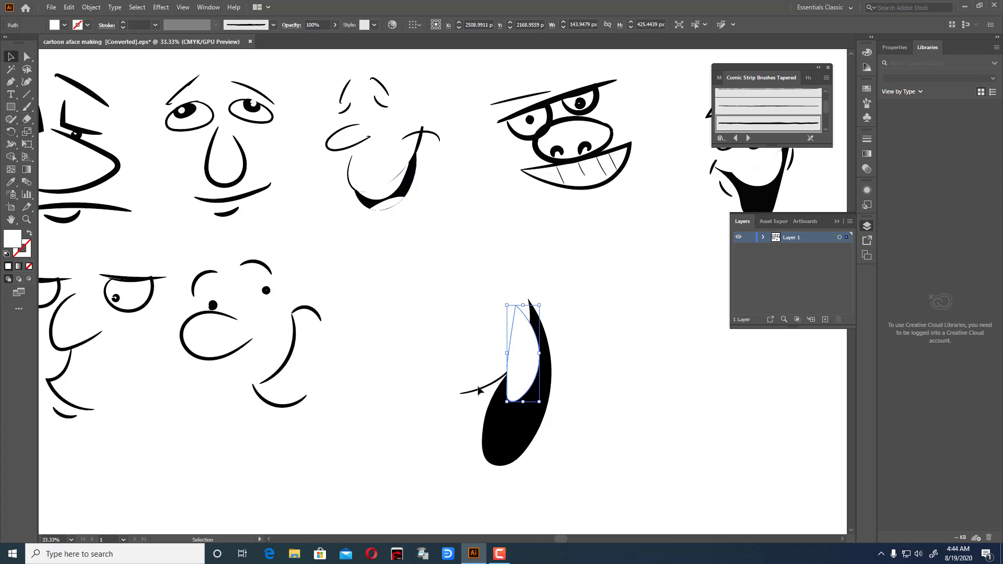
click(27, 84)
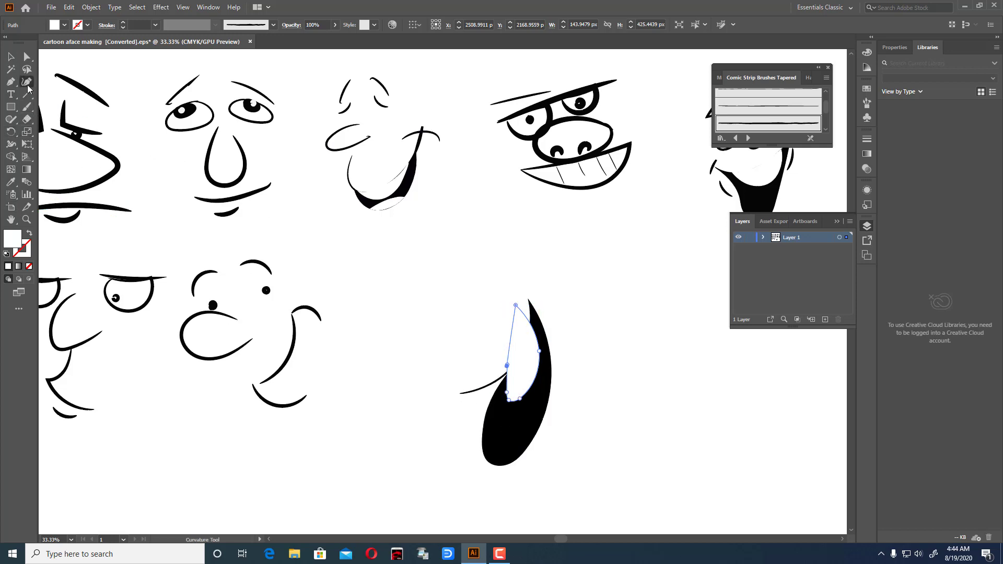
drag(516, 305, 528, 330)
drag(507, 366, 512, 371)
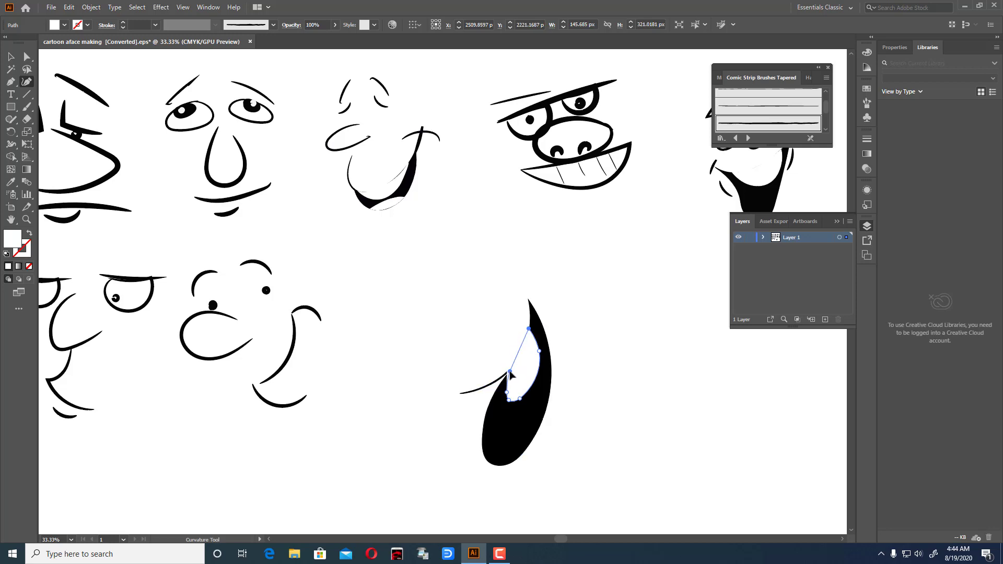
- Curve the white overlay's straight edge to follow the mouth's upper line and adjust its end anchors
click(521, 352)
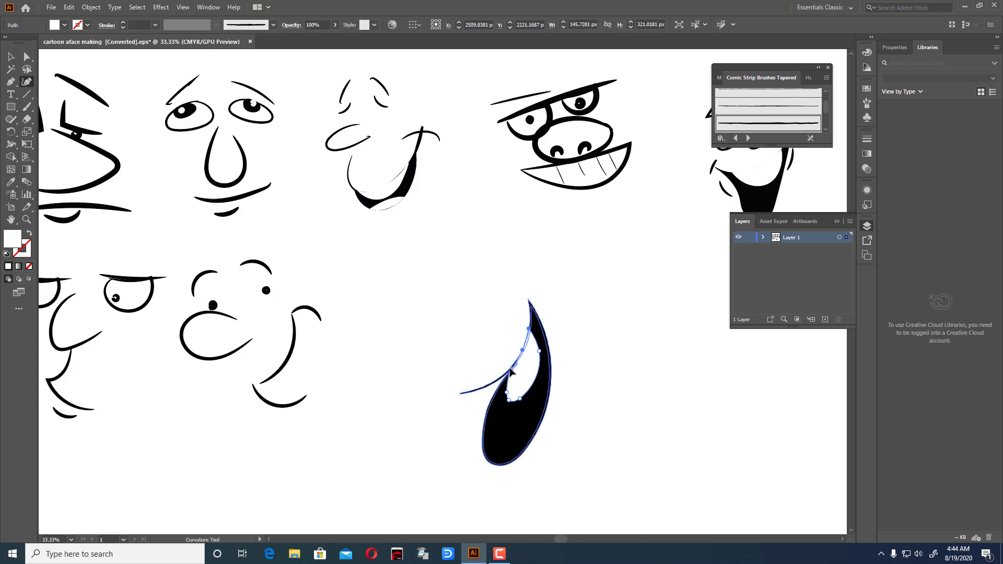
click(510, 368)
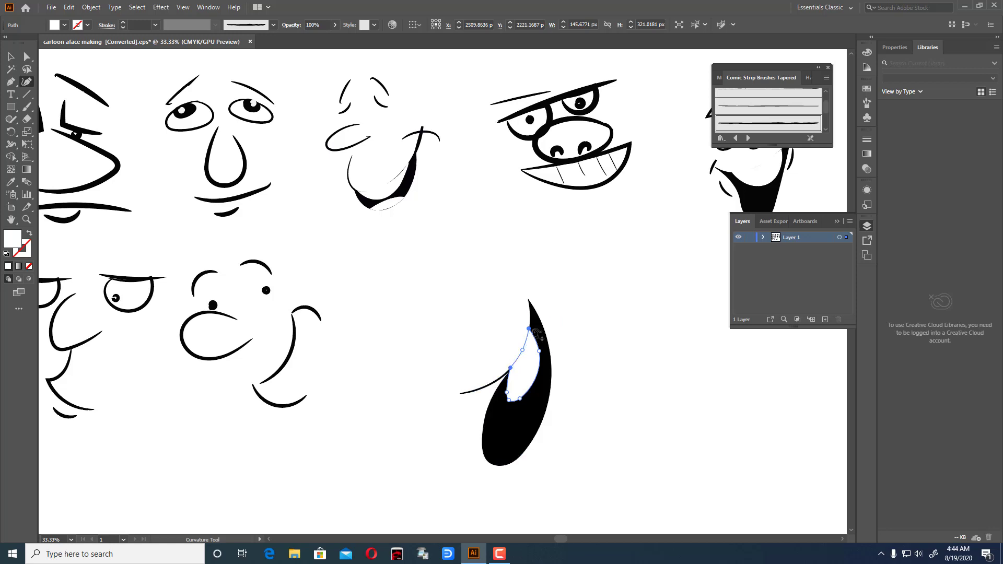
drag(529, 329, 530, 324)
click(11, 57)
click(550, 393)
scroll(575, 400, down, 2)
click(627, 380)
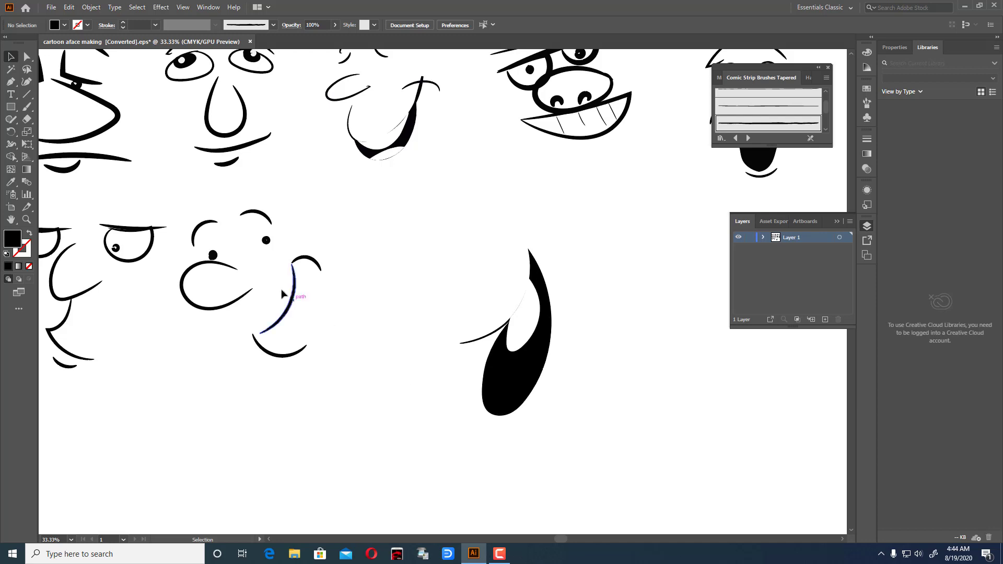
- Paint a long U-shaped nose about 224 by 311 px beside the mouth and give it a 3 pt stroke
click(27, 107)
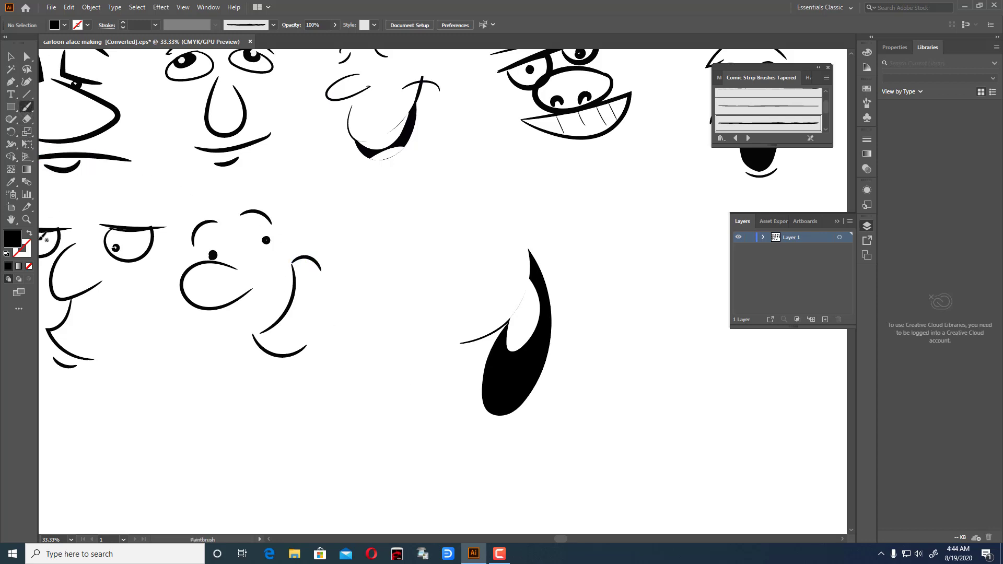
mouse_move(465, 250)
mouse_down()
mouse_move(439, 313)
mouse_move(490, 269)
mouse_up()
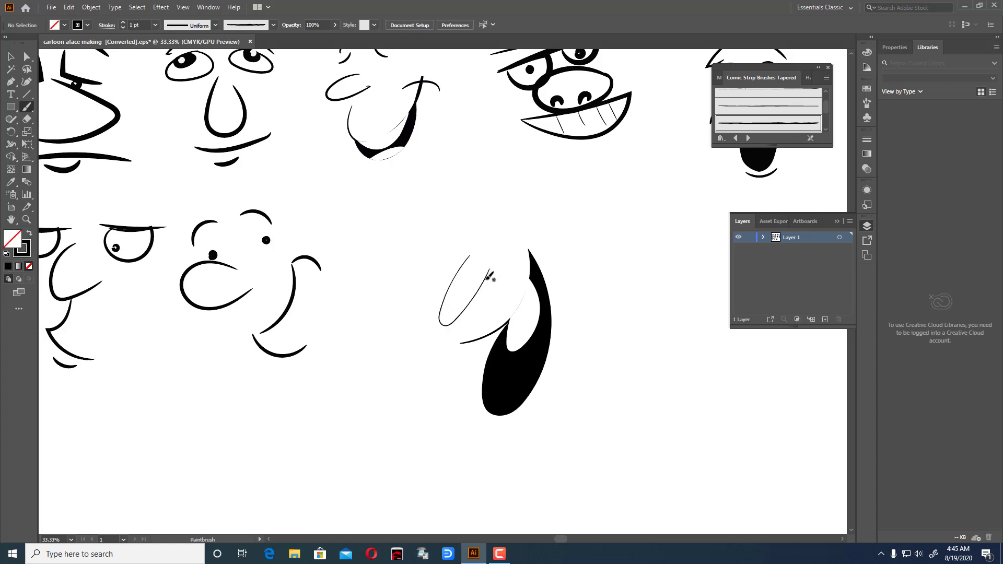
click(453, 319)
click(155, 25)
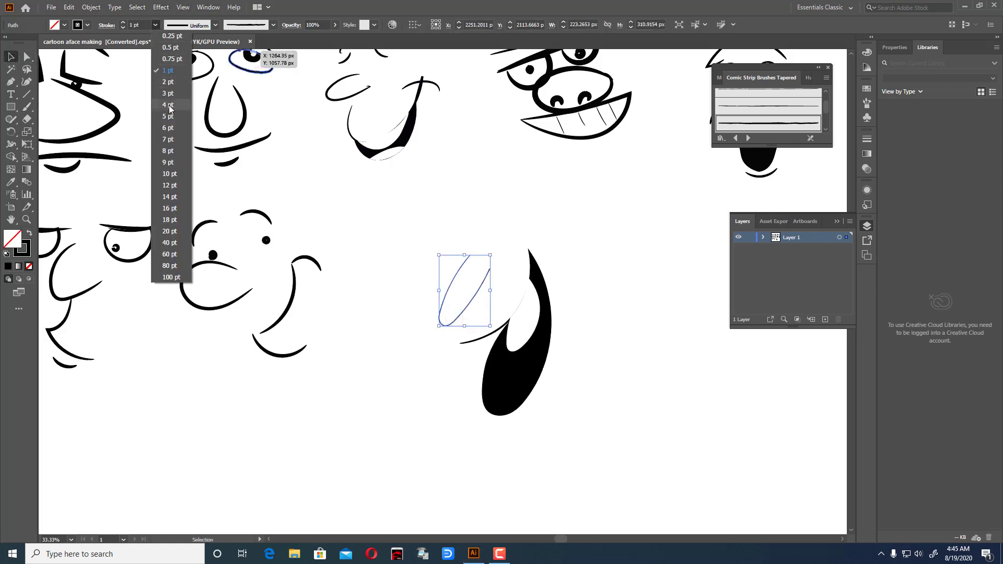
click(165, 91)
click(431, 236)
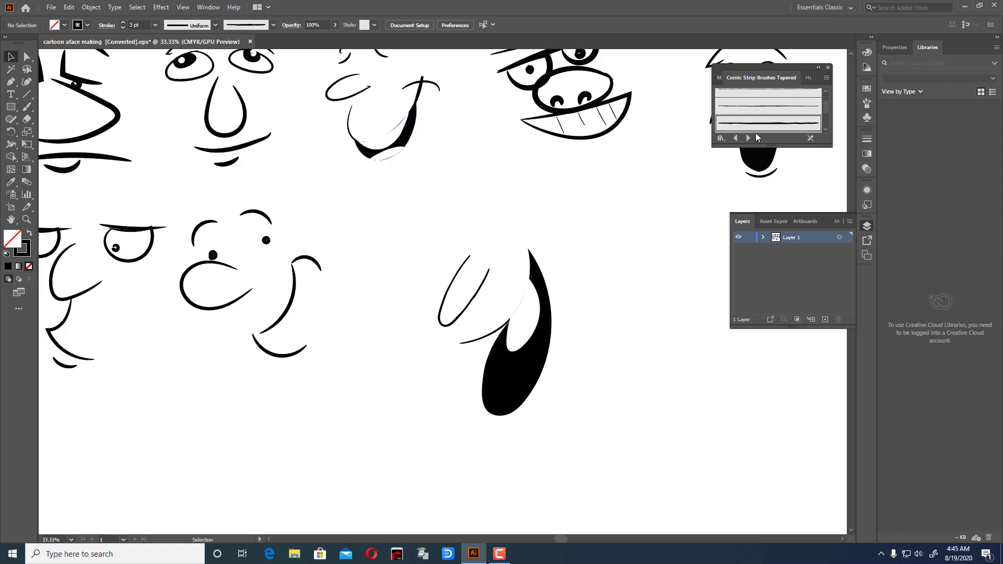
- Paint two curved closed eyes and two arched eyebrows above the nose with another Comic Strip tapered brush
drag(823, 107, 823, 115)
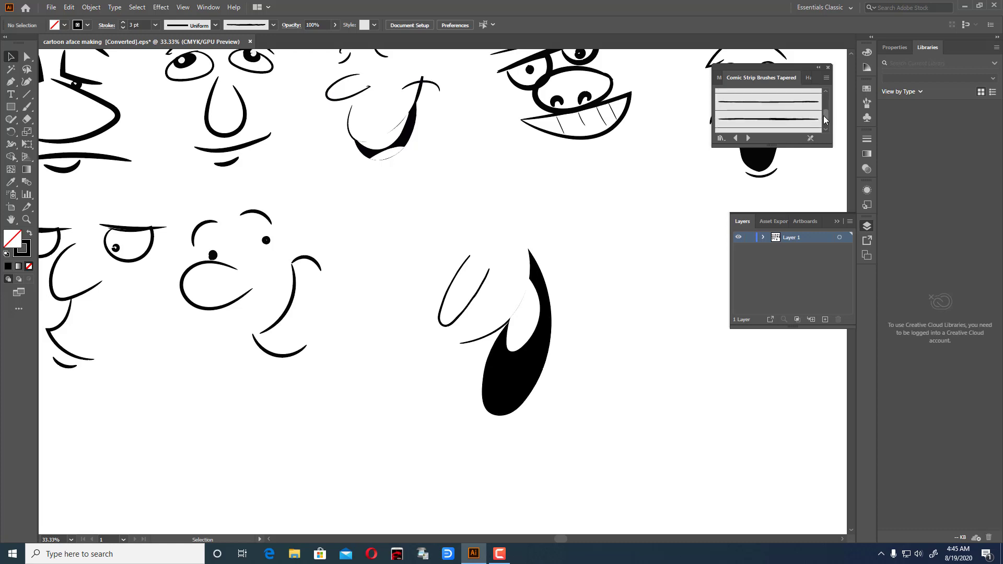
click(768, 129)
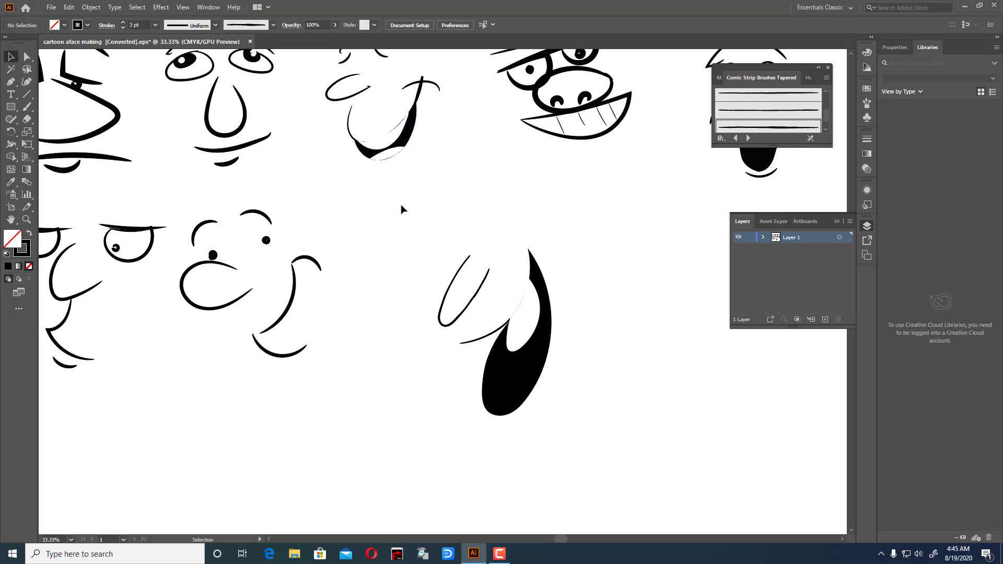
click(27, 106)
drag(469, 213, 491, 216)
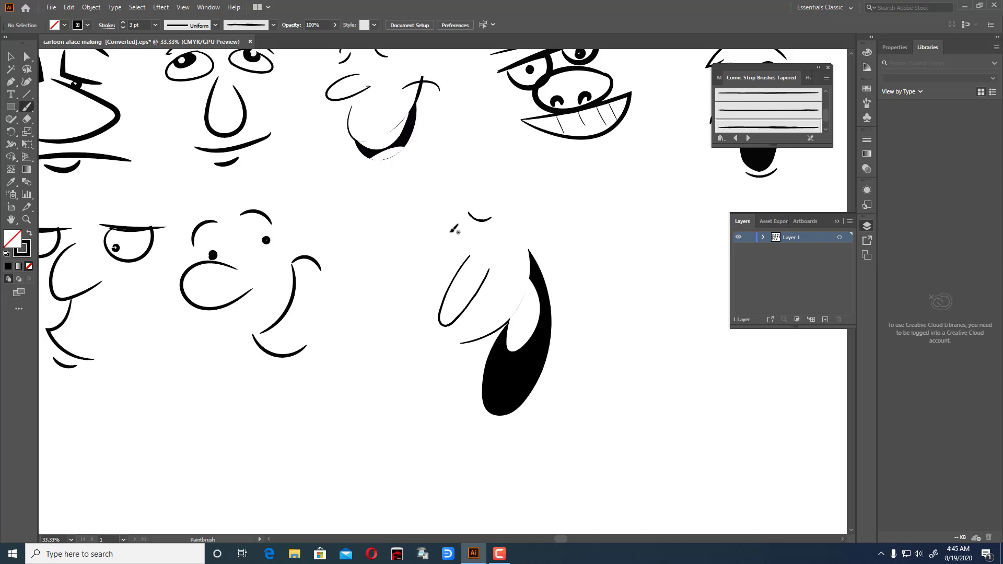
drag(422, 238, 445, 228)
mouse_move(458, 194)
mouse_down()
mouse_move(484, 201)
mouse_move(433, 224)
mouse_up()
- Move the nose onto the mouth line and shift the eyes and eyebrows closer above it
click(9, 59)
mouse_move(440, 331)
mouse_down()
mouse_move(467, 340)
mouse_move(457, 343)
mouse_up()
drag(418, 210, 500, 246)
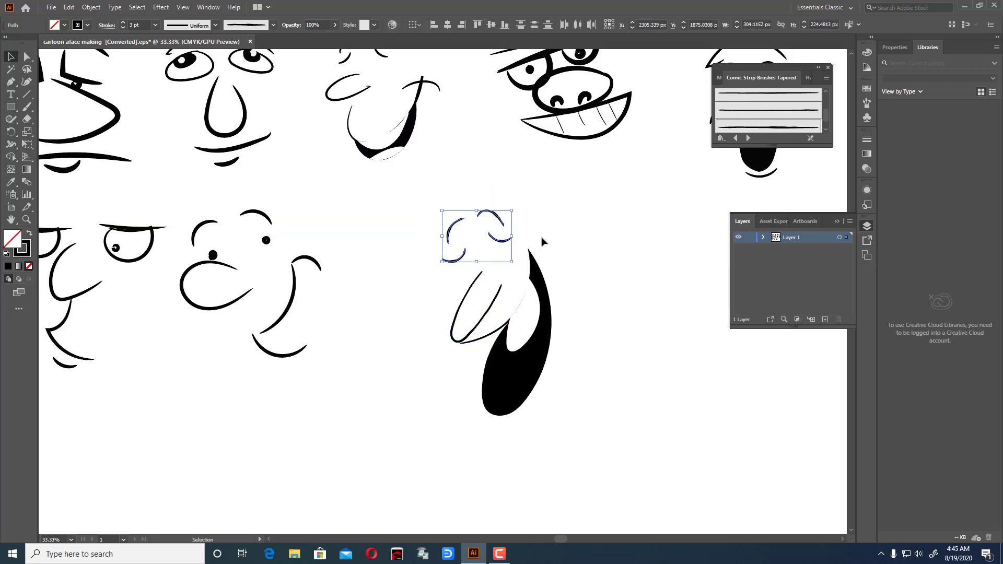
click(555, 237)
click(468, 347)
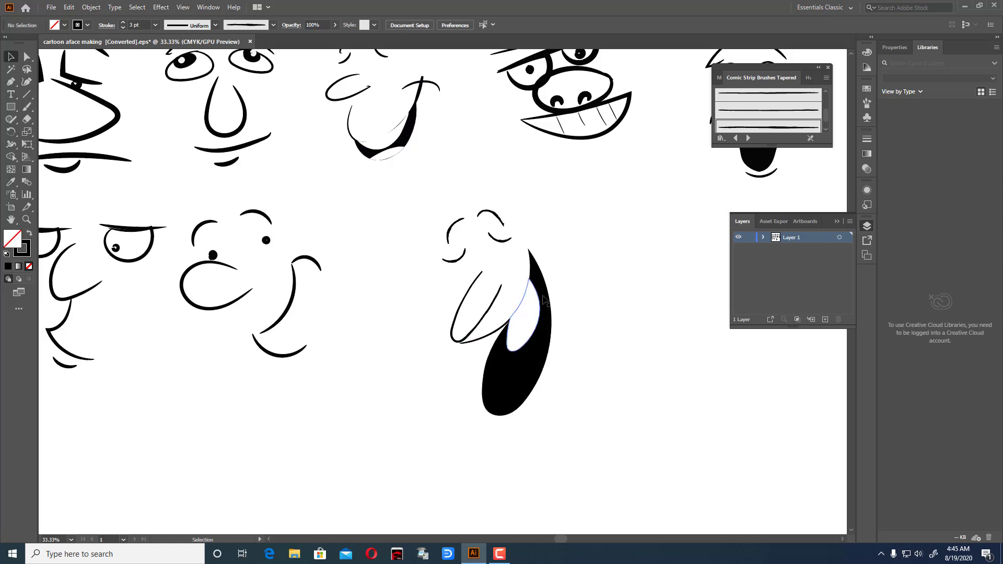
key(ctrl+shift+[)
click(681, 321)
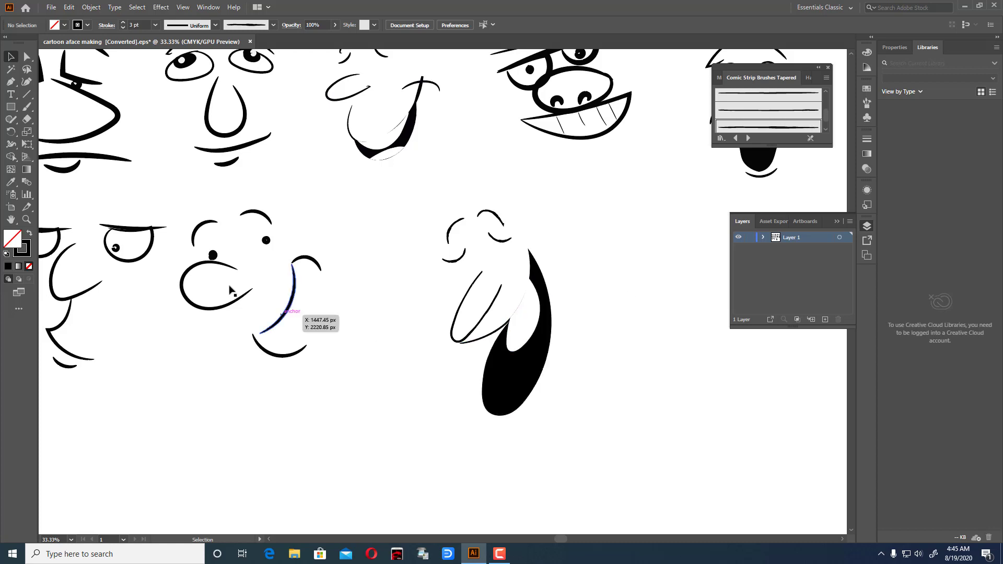
- Paint cheek and corner strokes at the mouth line's outer end and a tongue about 175 by 93 px at the mouth's bottom
click(27, 107)
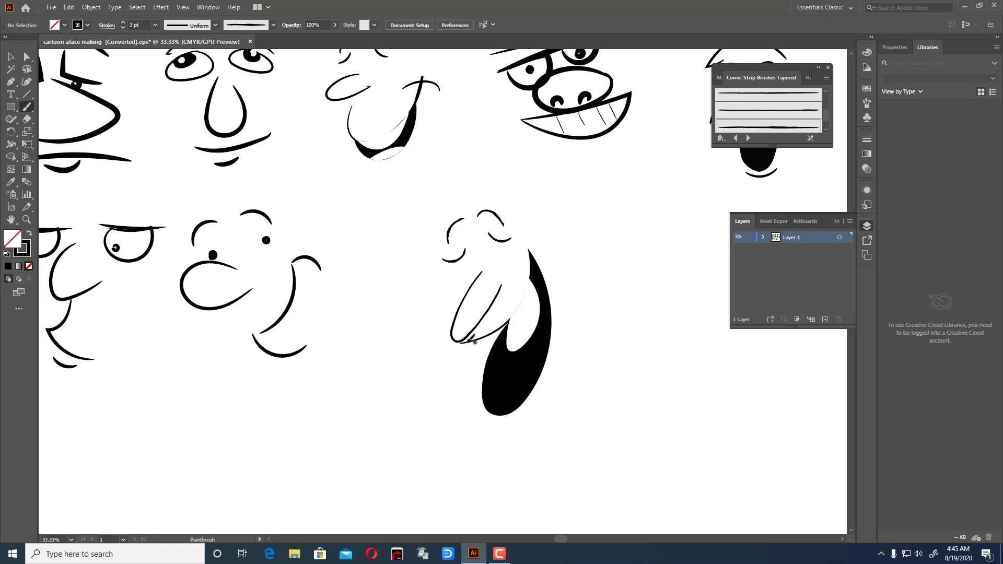
mouse_move(467, 342)
mouse_down()
mouse_move(446, 328)
mouse_move(439, 341)
mouse_move(447, 318)
mouse_up()
drag(486, 400, 485, 400)
- Make the tongue shape white without a stroke by sampling the artboard with the Eyedropper
click(9, 56)
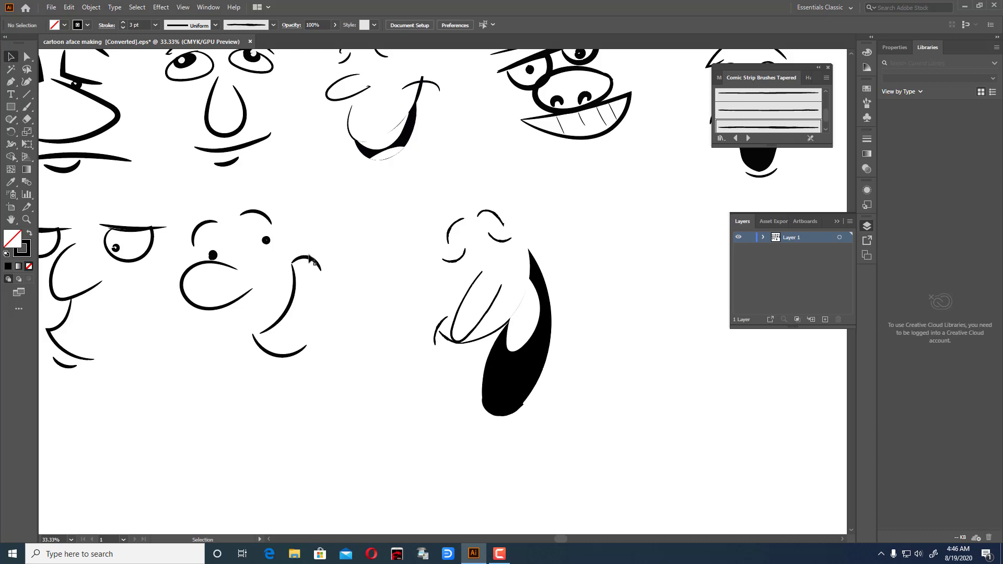
click(523, 410)
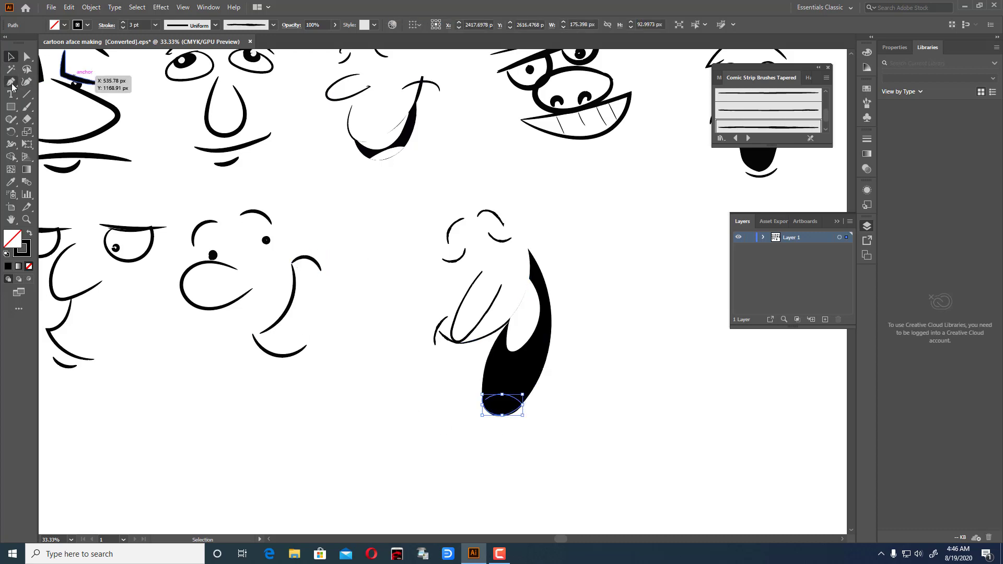
click(10, 182)
click(254, 404)
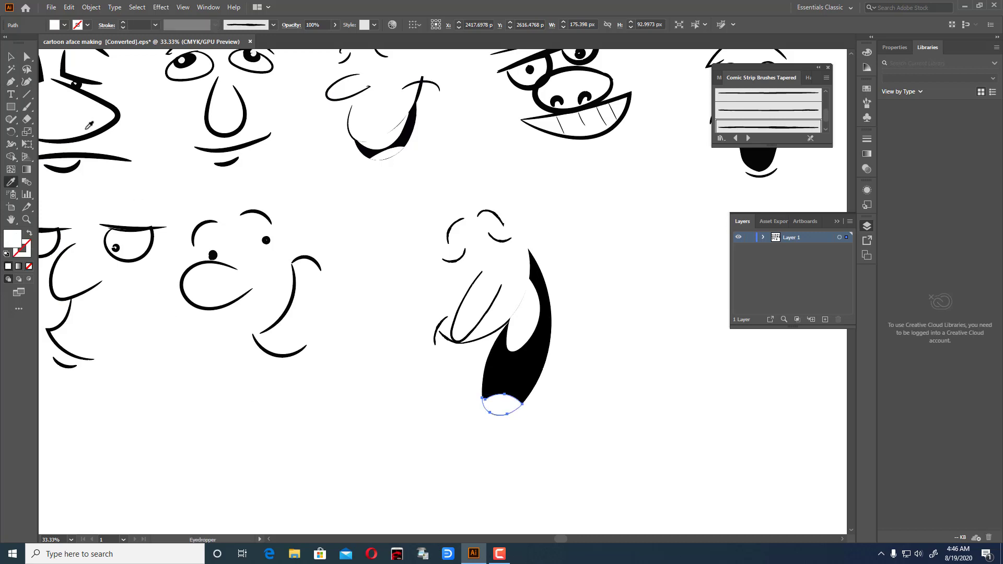
- Adjust the tongue's end anchors to meet the mouth outline with the Curvature tool
click(28, 84)
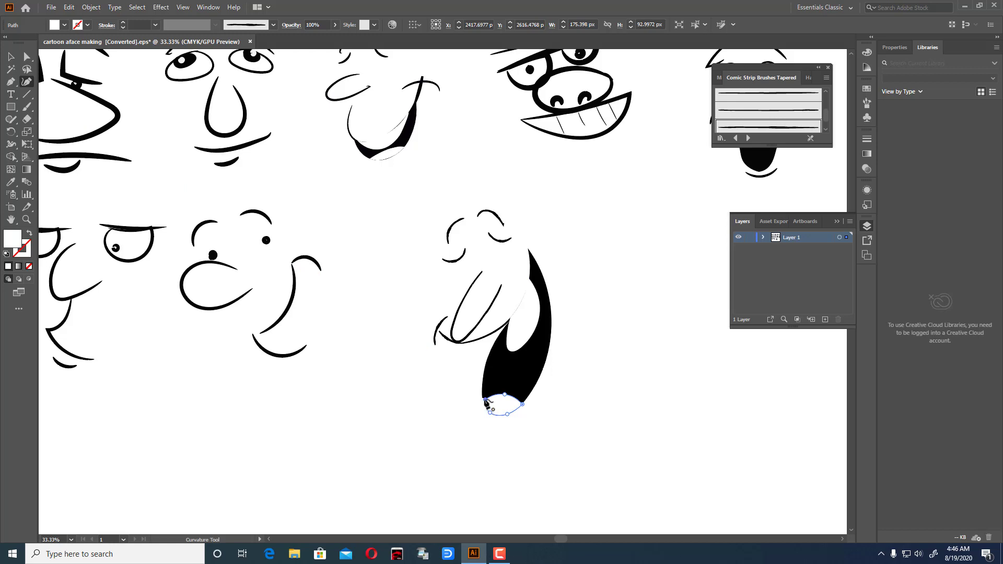
drag(483, 399, 482, 403)
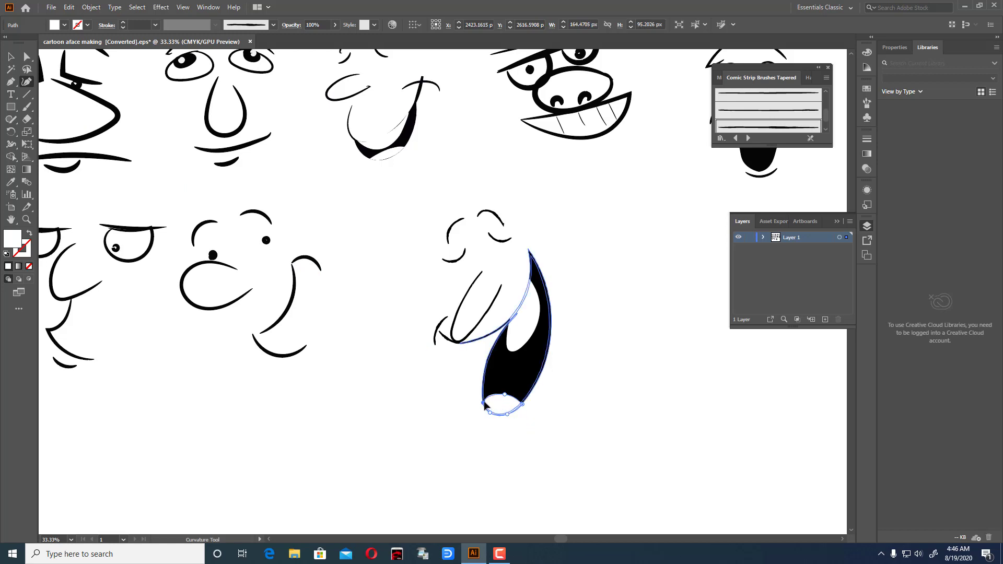
click(523, 404)
click(12, 57)
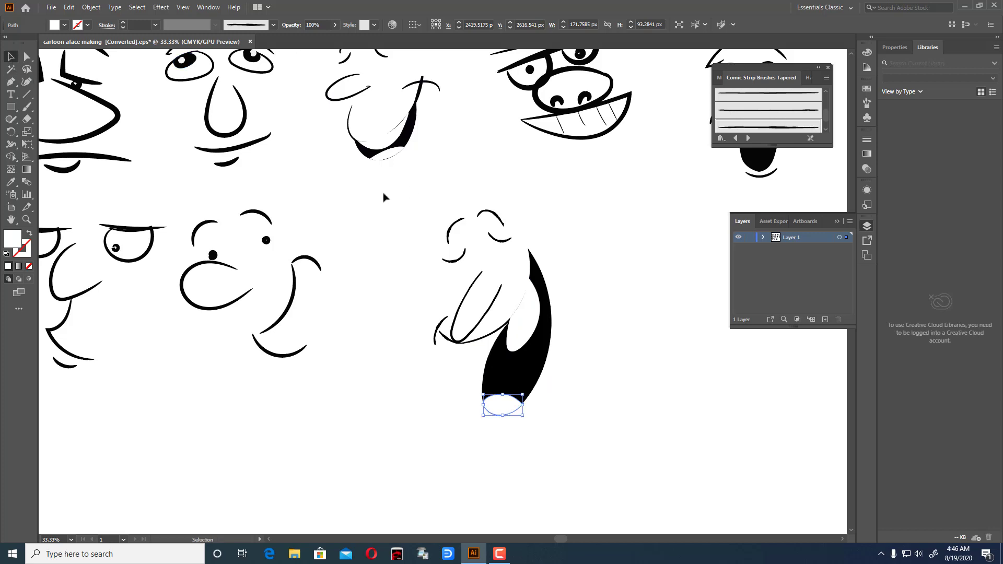
click(385, 202)
- Enlarge the face parts slightly and expand the appearance of the whole face
drag(436, 222, 574, 451)
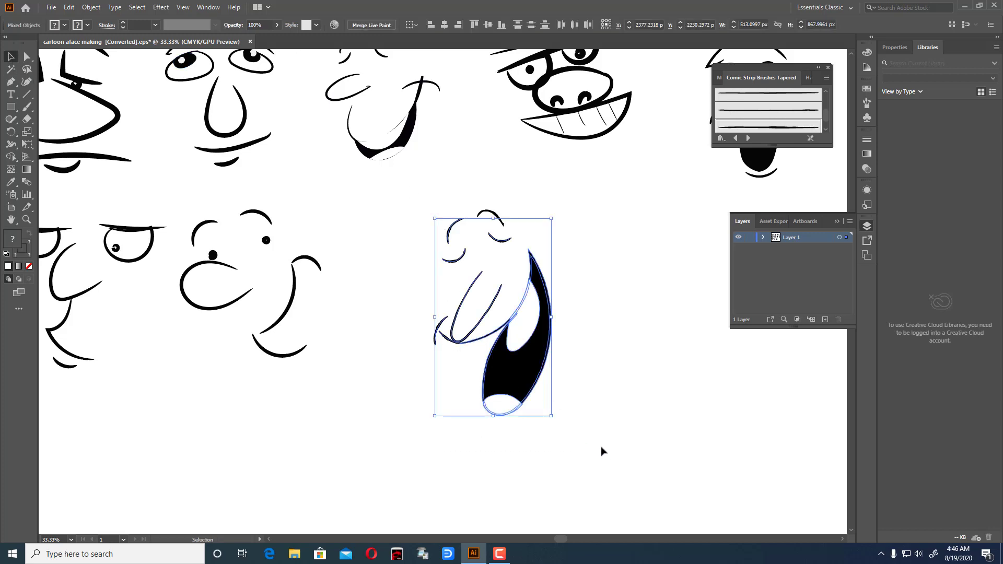
drag(550, 416, 554, 418)
click(600, 438)
drag(434, 200, 646, 497)
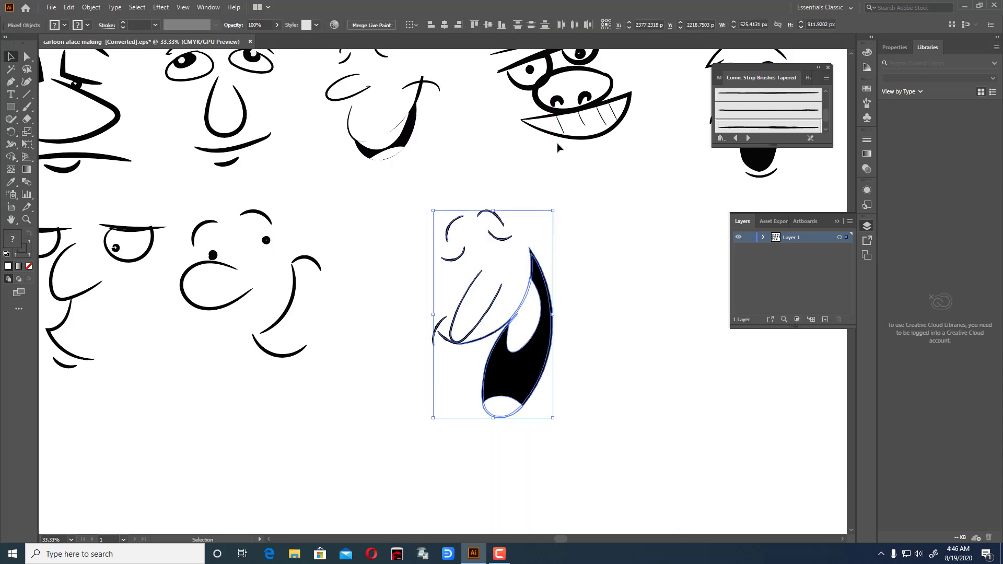
click(87, 7)
click(125, 139)
click(468, 224)
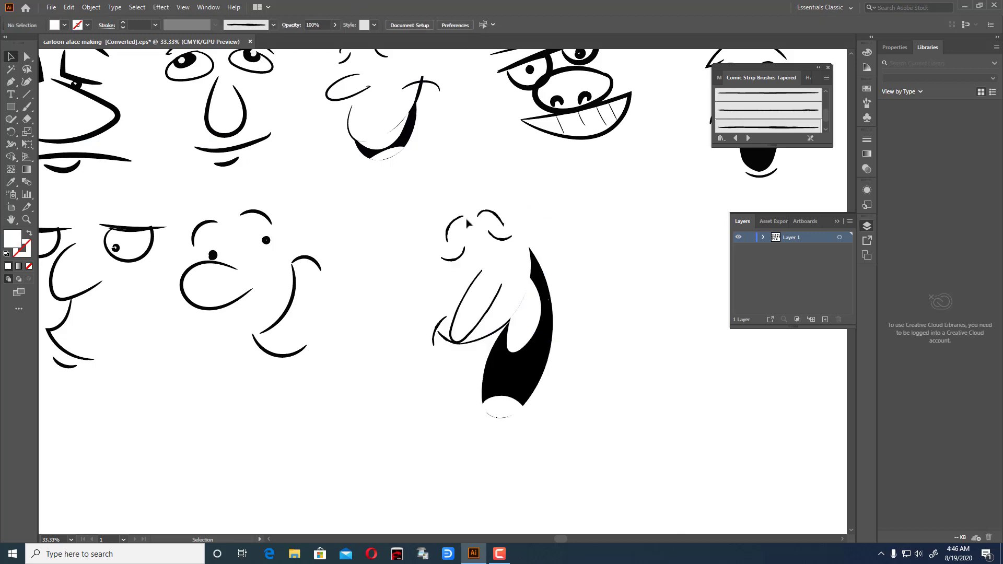
- Scale the whole face down and place it beside the second face of the bottom row
drag(430, 206, 456, 322)
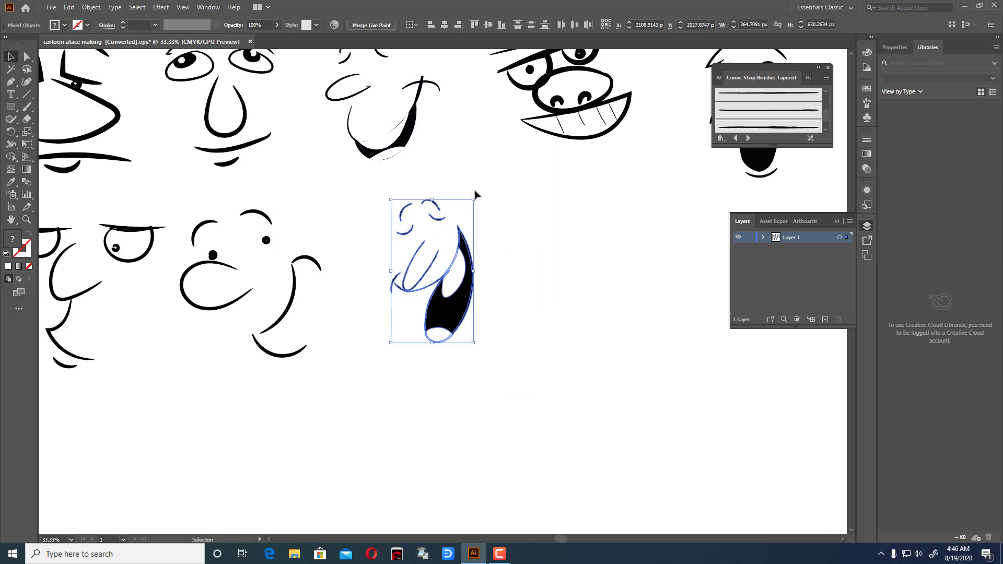
drag(475, 198, 481, 185)
click(559, 288)
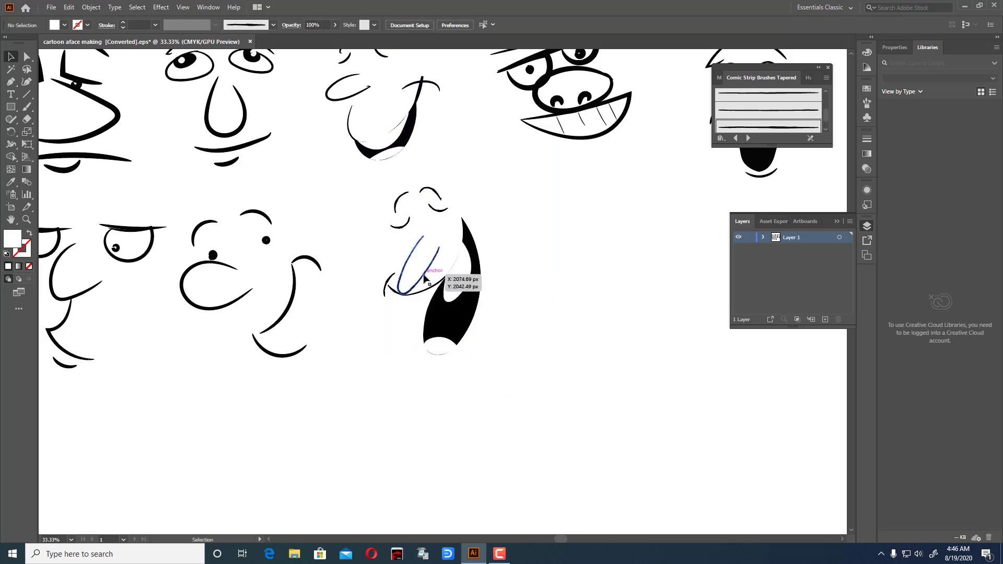
- Move the nose slightly down over the mouth line and rotate it a little
click(405, 280)
drag(444, 234, 426, 272)
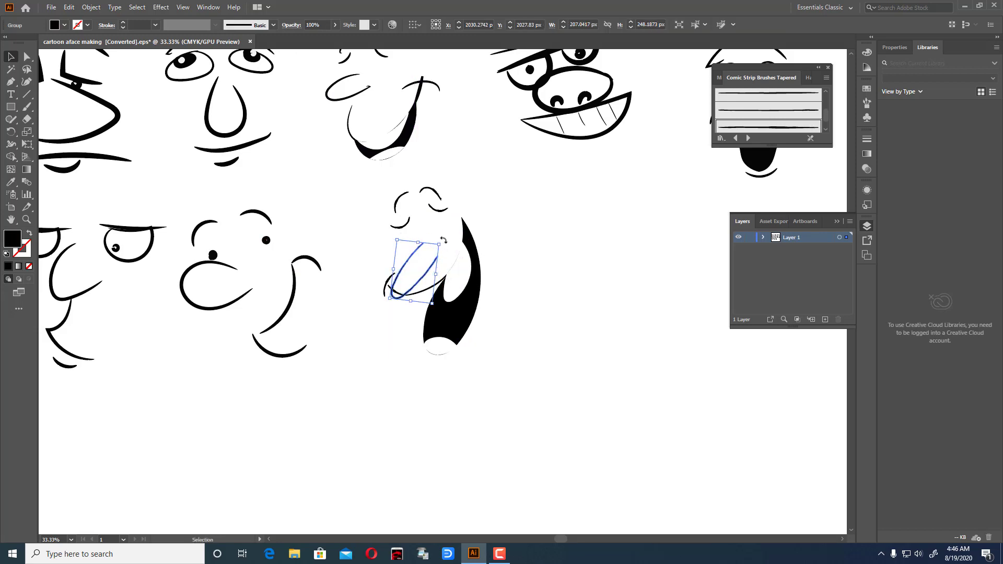
drag(444, 239, 433, 236)
drag(426, 273, 427, 274)
click(556, 285)
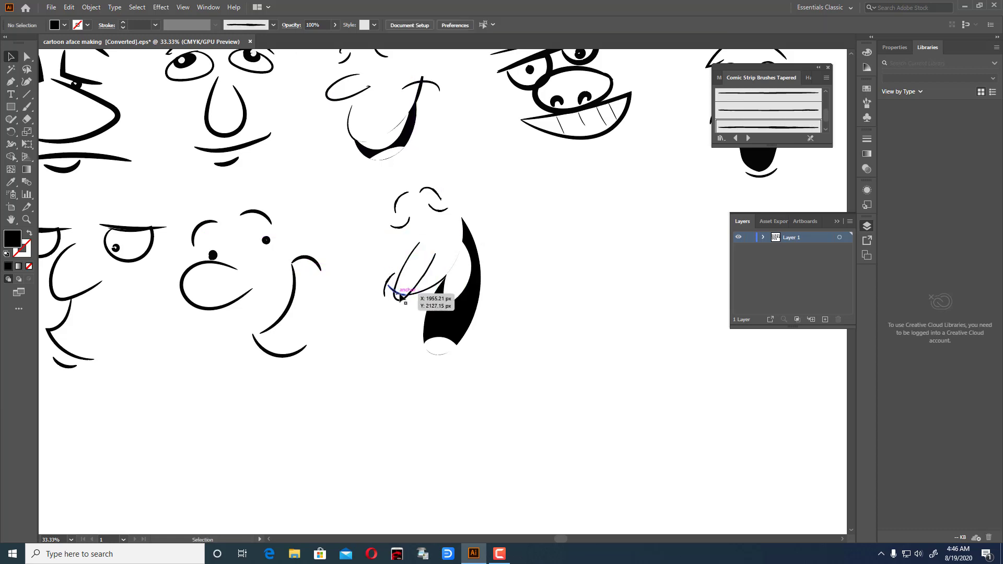
- Erase the part of the short mouth-corner line that crosses the nose tip, using a smaller Eraser
click(27, 119)
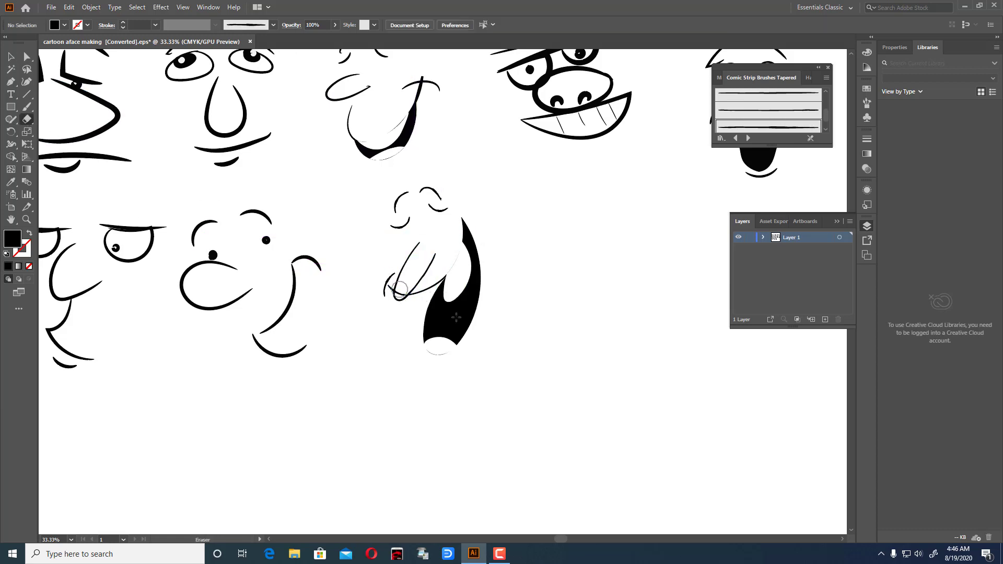
click(12, 60)
click(420, 294)
click(455, 272)
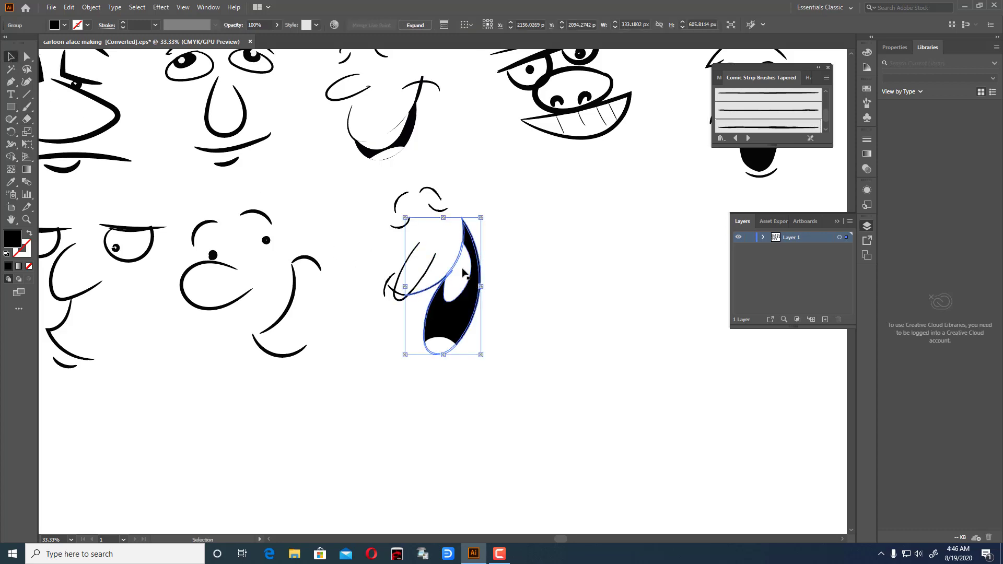
click(400, 294)
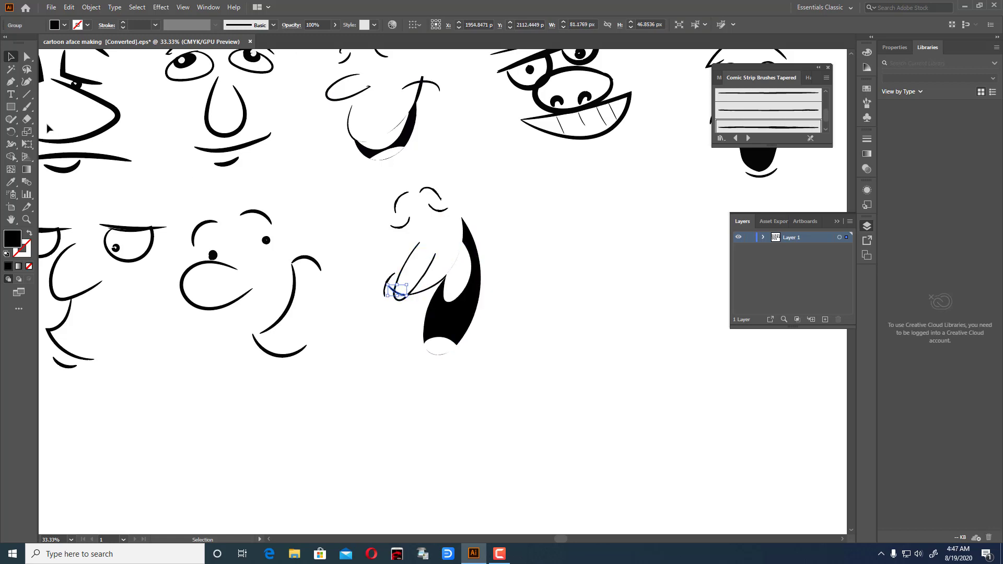
click(29, 121)
scroll(377, 285, up, 3)
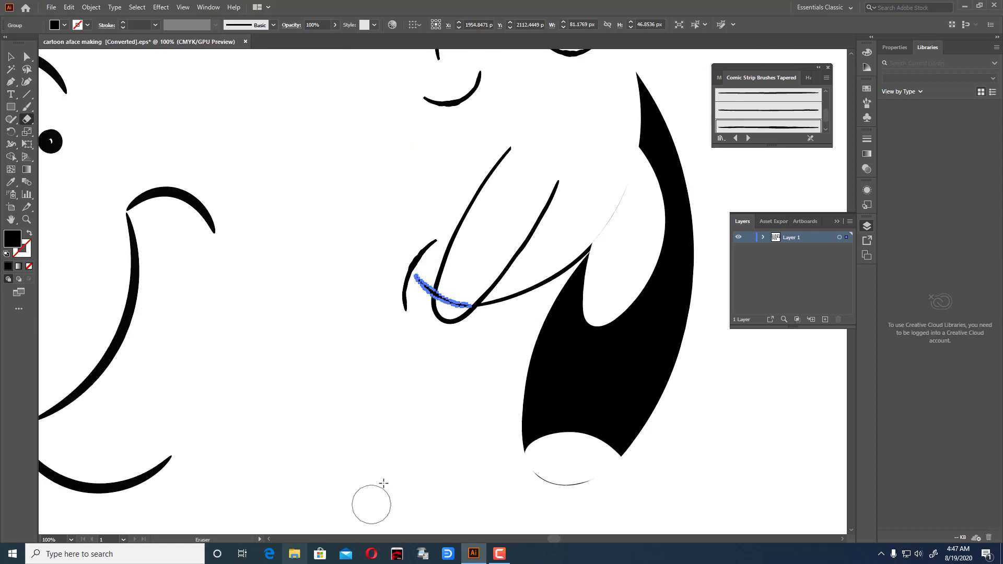
key(bracketleft)
key(bracketleft)
key(bracketleft)
key(bracketleft)
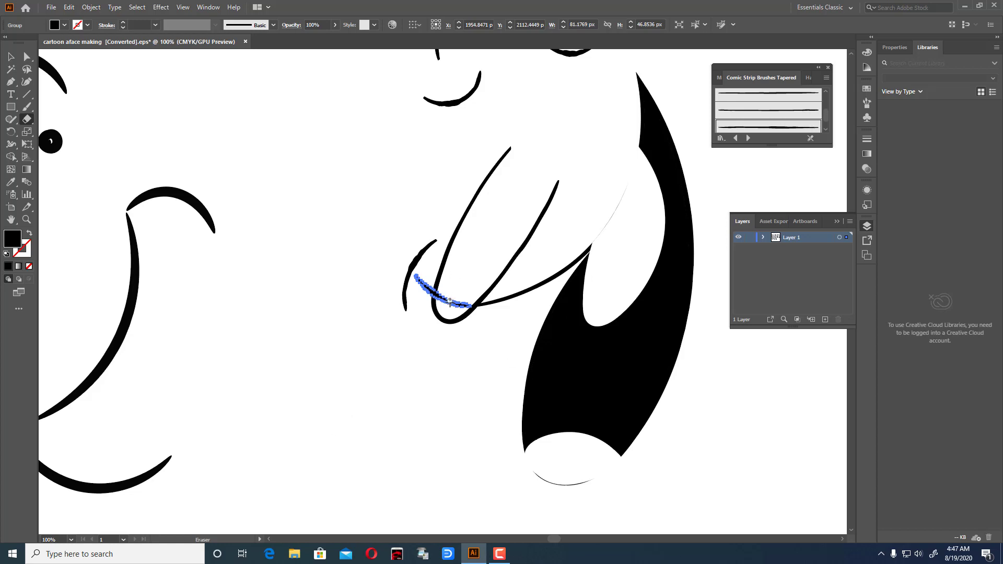
mouse_move(445, 287)
mouse_down()
mouse_move(442, 310)
mouse_move(462, 302)
mouse_move(458, 322)
mouse_up()
mouse_move(463, 287)
mouse_down()
mouse_move(452, 301)
mouse_move(471, 302)
mouse_move(455, 309)
mouse_up()
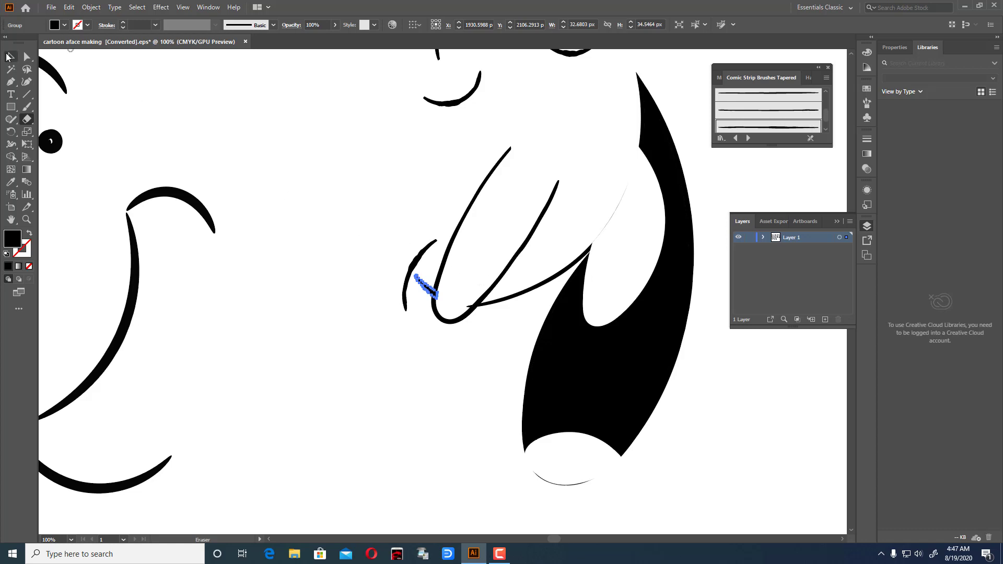
- Erase the end of the black mouth's upper line where it pokes into the nose, then deselect the mouth
click(8, 57)
click(516, 300)
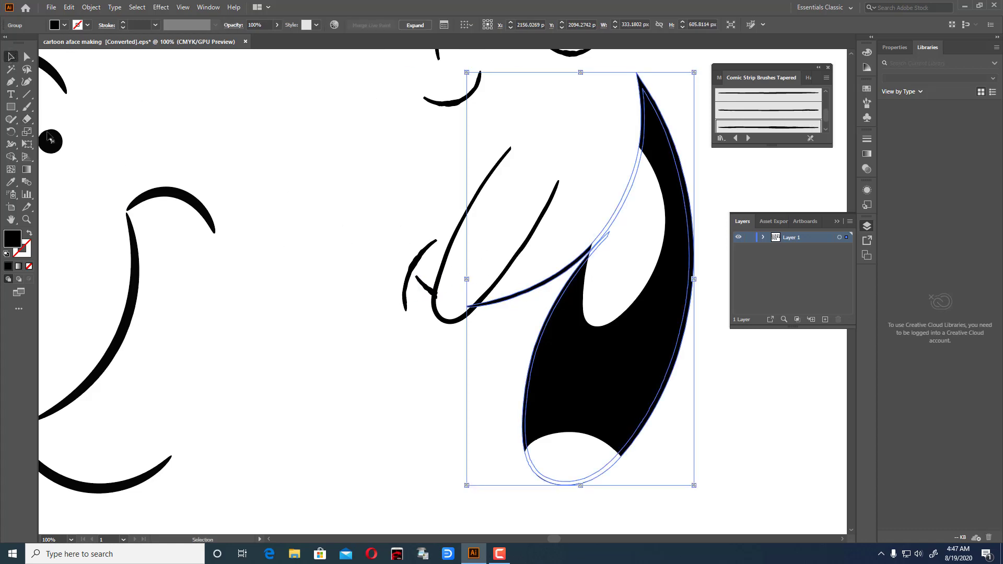
click(27, 119)
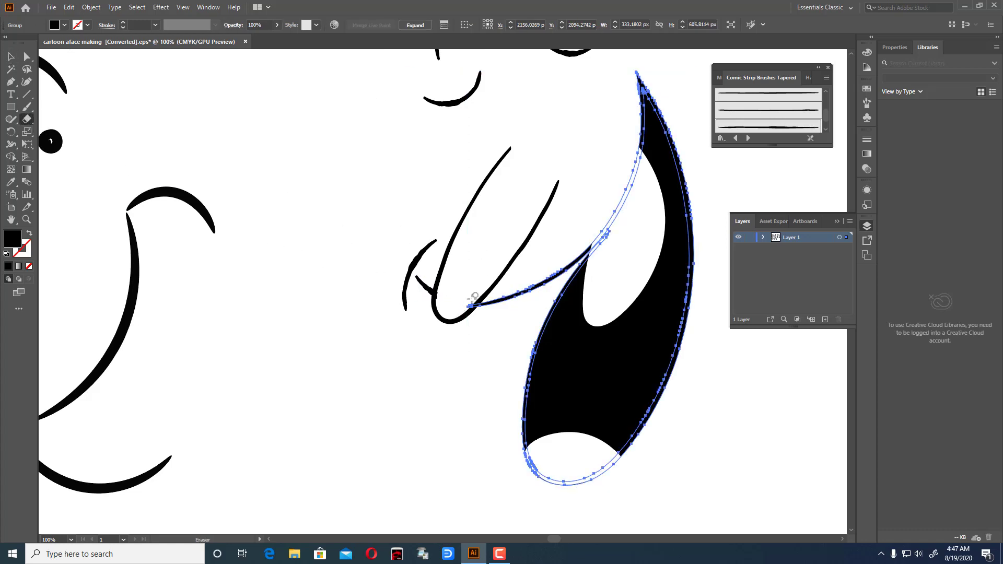
drag(471, 299, 474, 306)
click(10, 56)
click(277, 261)
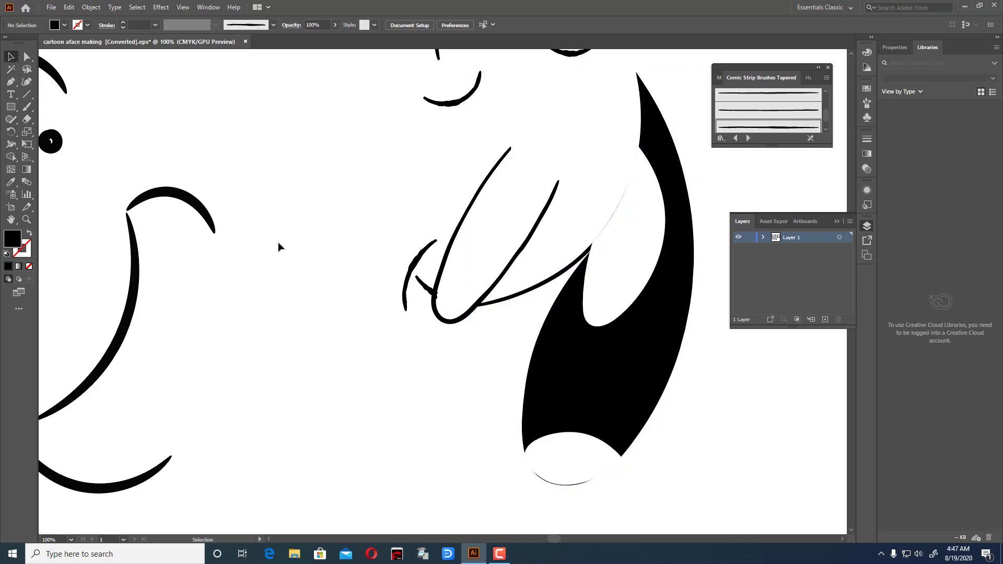
- Paint a new open mouth, about 409 by 527 px, beside the third bottom-row face: a curved upper line and a deep rounded lower loop
key(ctrl+minus)
key(ctrl+minus)
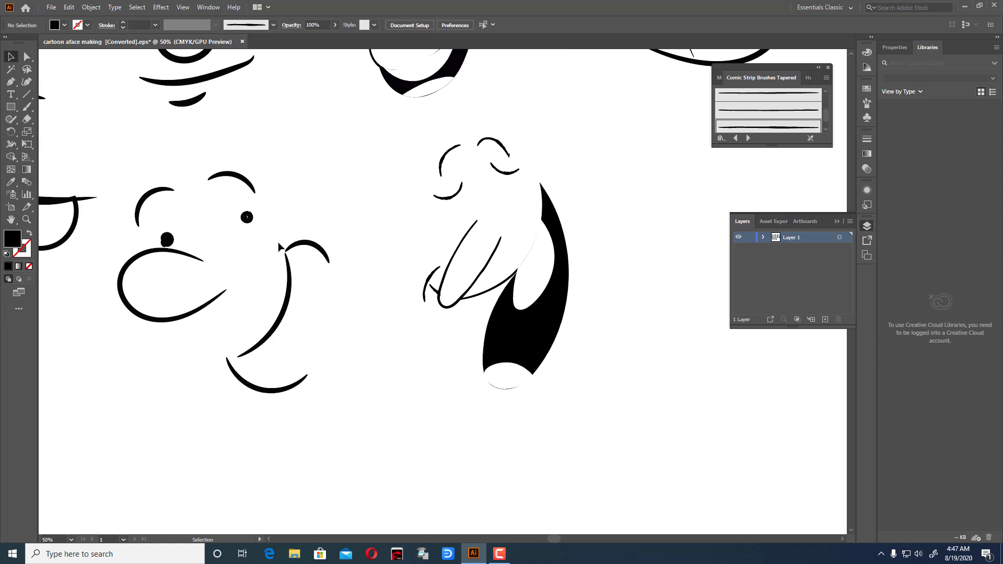
key(ctrl+minus)
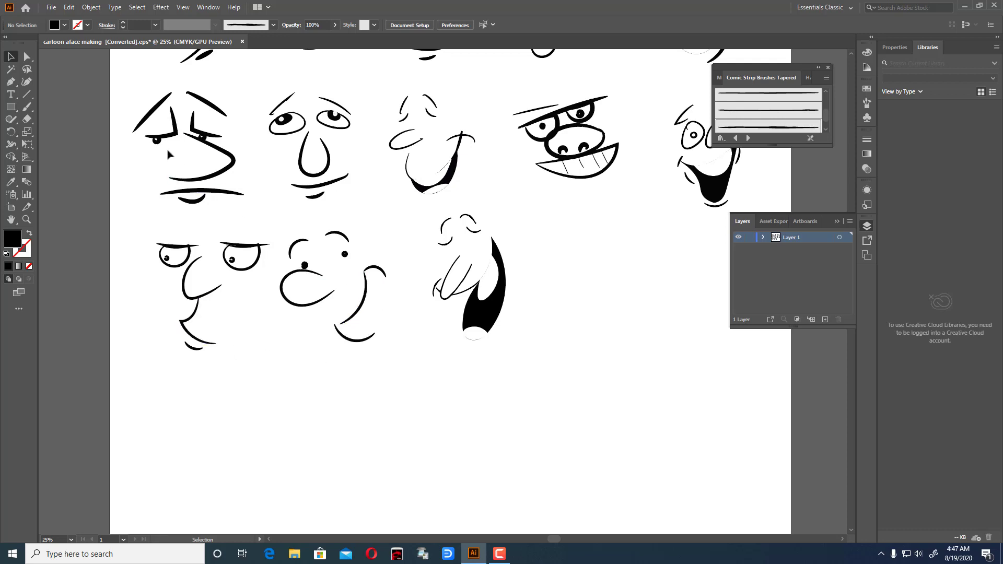
click(27, 108)
mouse_move(575, 312)
mouse_down()
mouse_move(634, 265)
mouse_move(634, 248)
mouse_move(619, 242)
mouse_move(644, 268)
mouse_move(643, 312)
mouse_move(631, 327)
mouse_move(603, 325)
mouse_move(600, 270)
mouse_up()
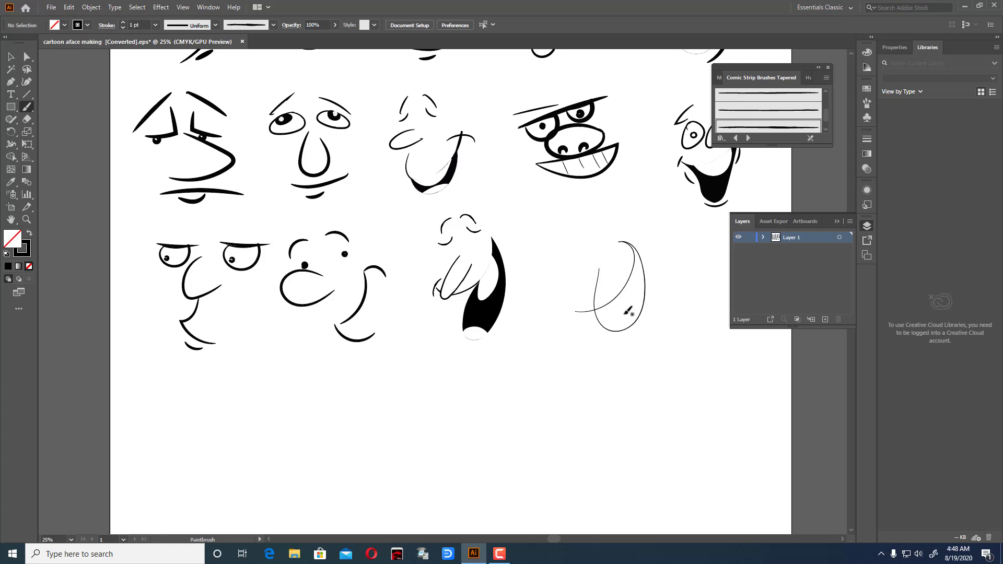
- Expand the appearance of the new mouth outline
click(12, 56)
drag(574, 235, 712, 437)
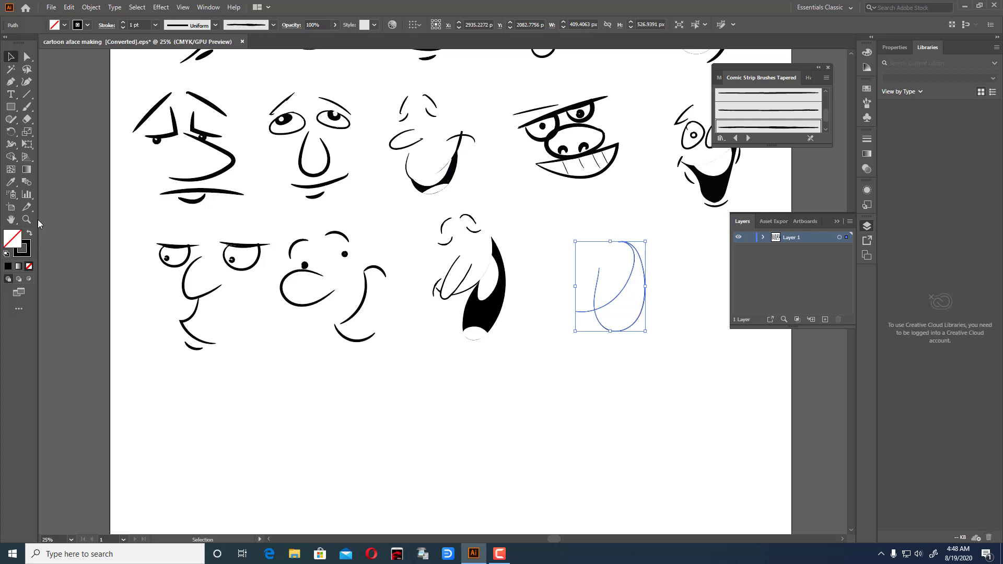
click(91, 7)
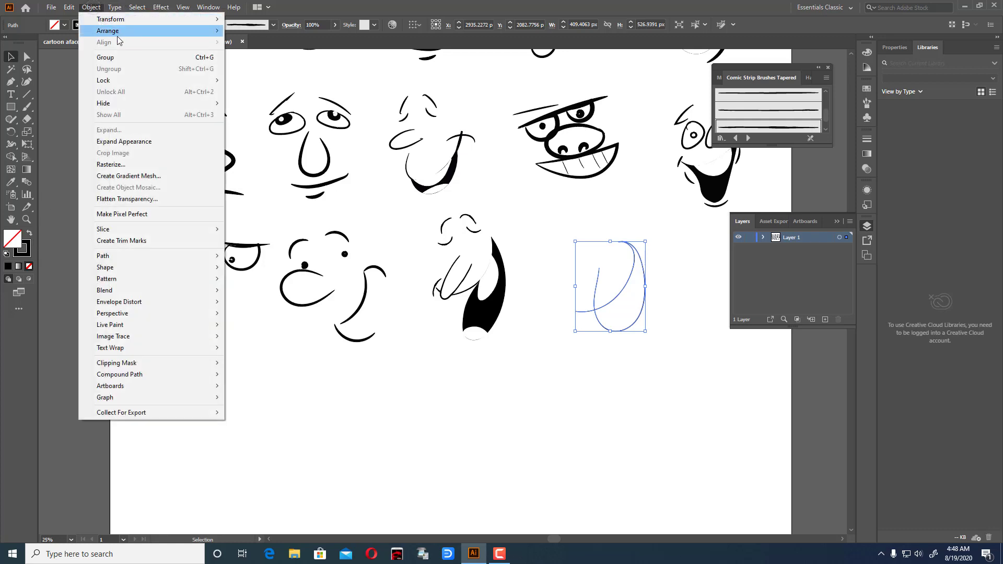
click(268, 214)
click(599, 276)
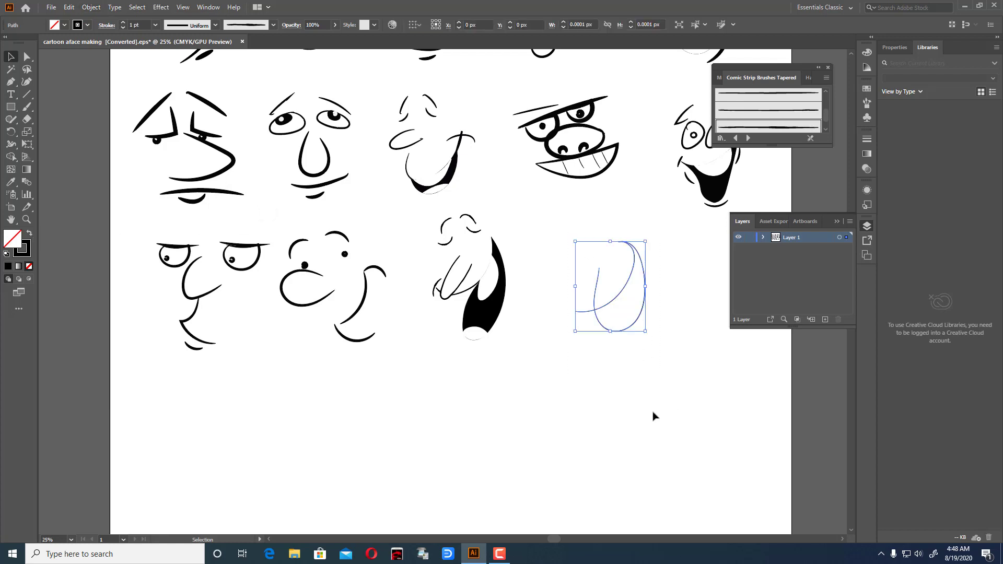
click(33, 236)
click(90, 7)
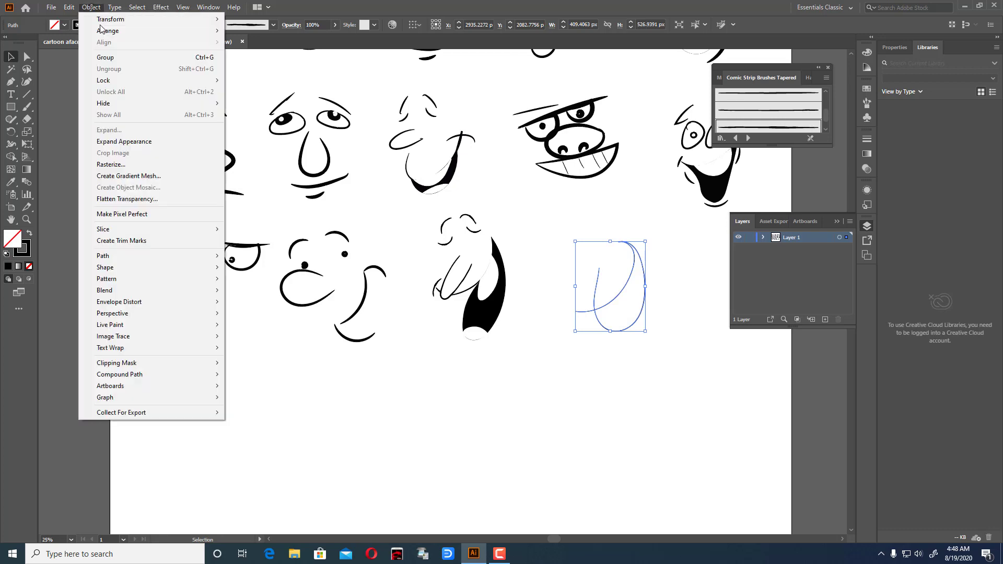
click(143, 139)
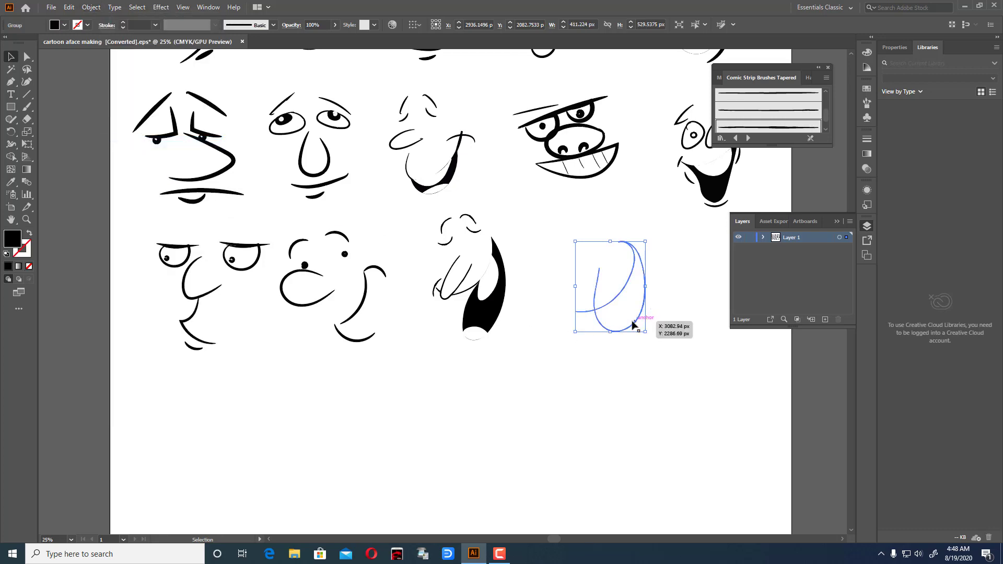
- Fill the enclosed area below the new mouth's upper line with black using the Live Paint Bucket
click(13, 159)
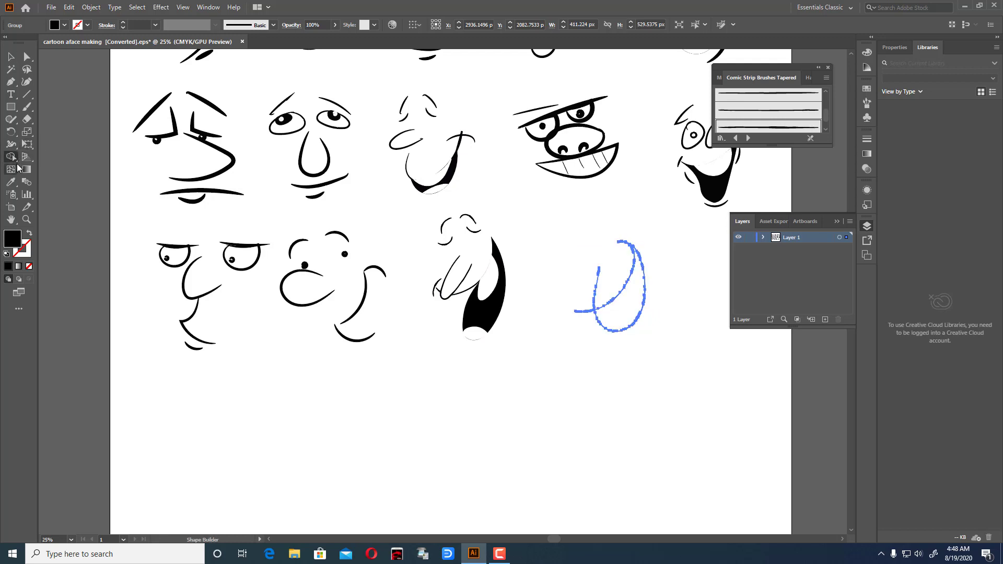
double_click(12, 158)
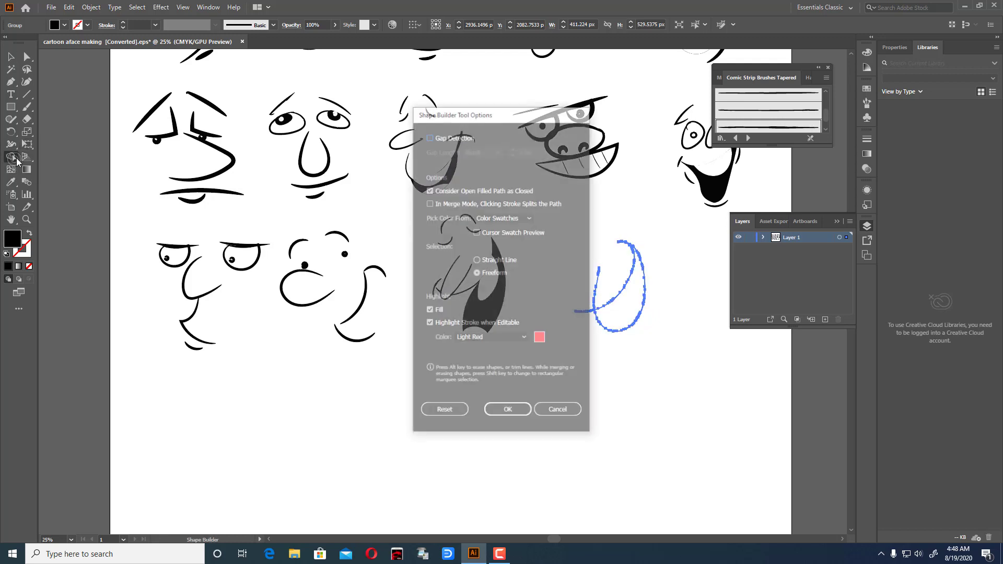
click(567, 413)
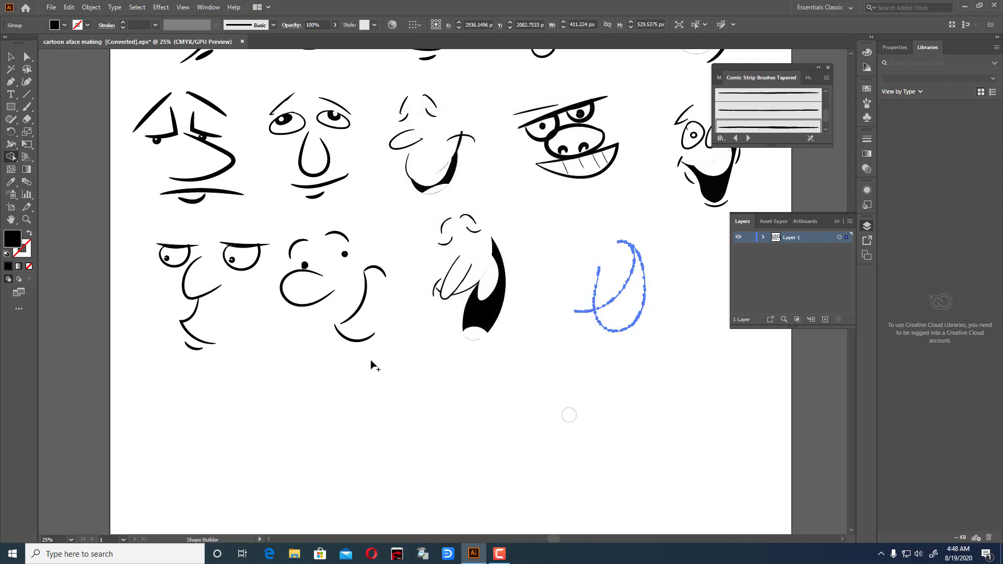
click(15, 160)
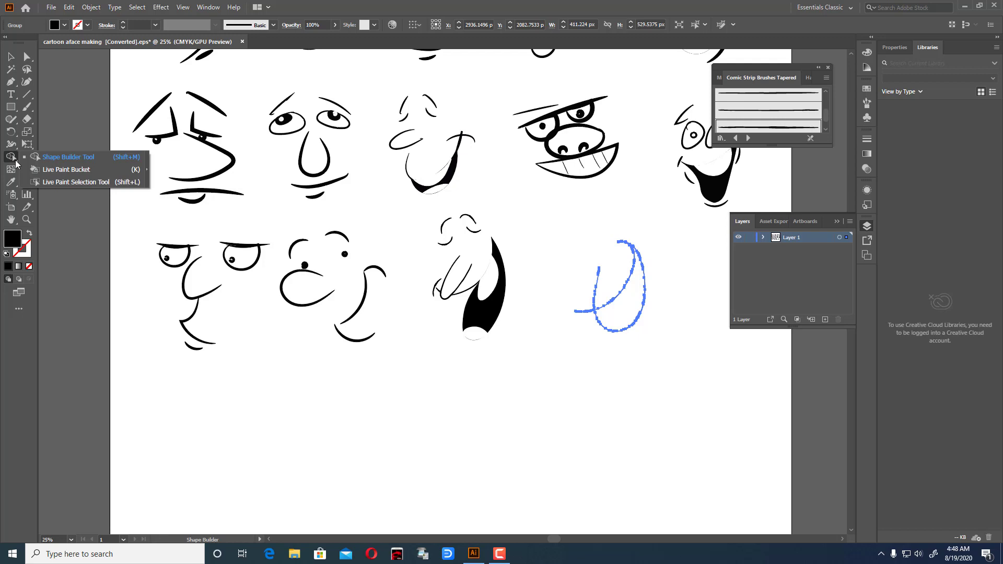
click(57, 174)
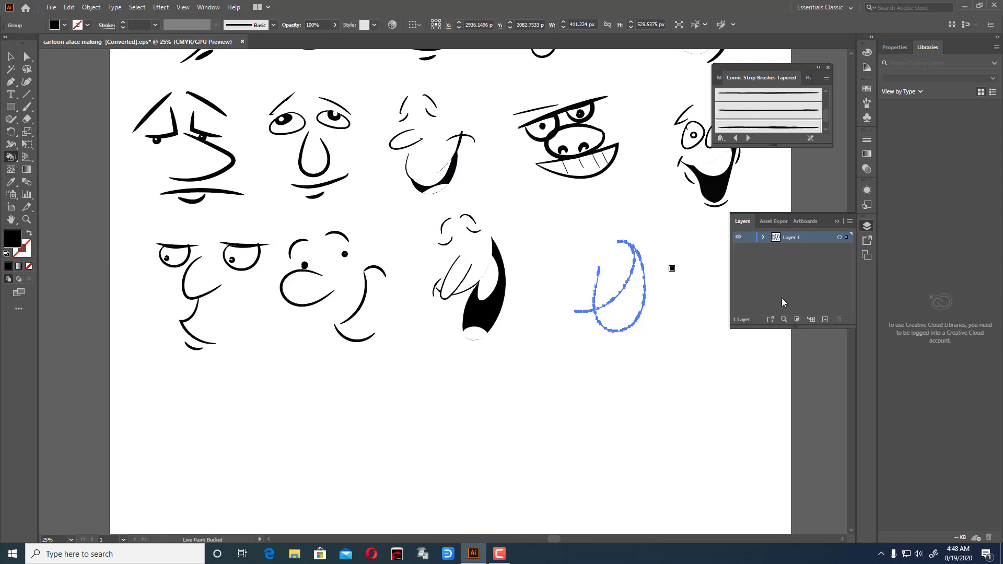
click(632, 317)
click(11, 57)
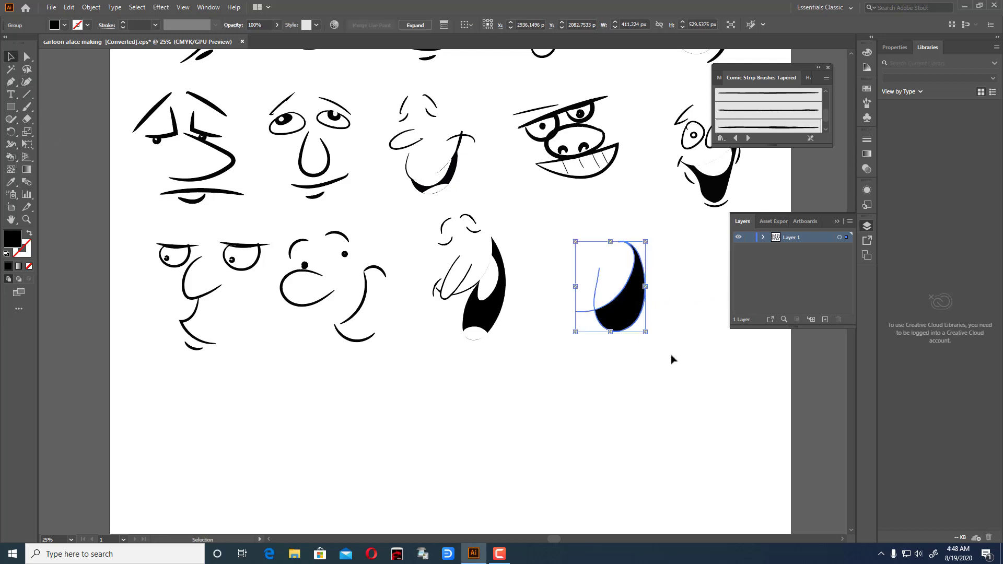
click(671, 384)
- Erase the leftover stroke that rises above the new mouth's upper line
click(633, 267)
click(27, 120)
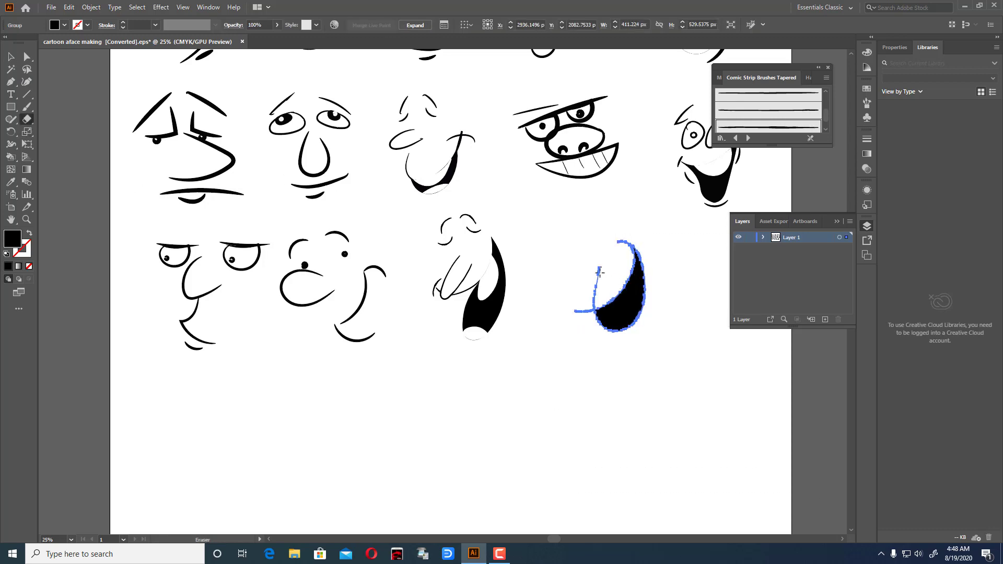
drag(597, 291, 599, 282)
drag(594, 261, 601, 302)
click(11, 57)
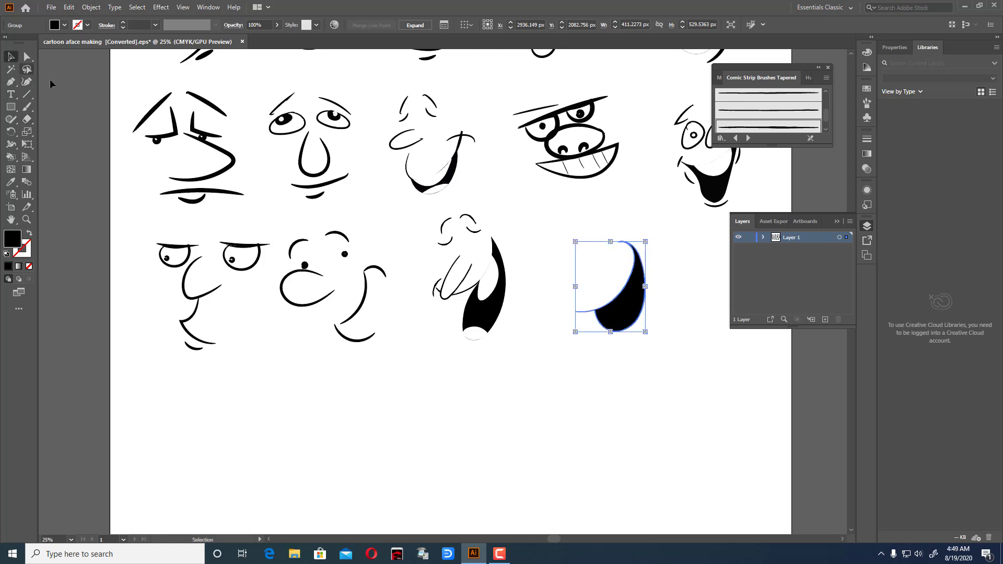
click(568, 441)
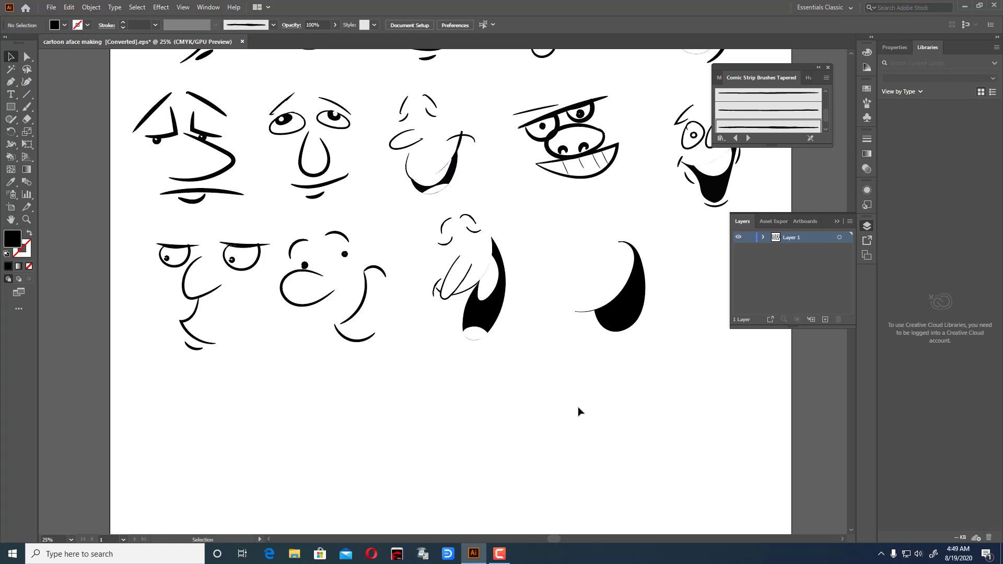
- Paint two long teeth hanging over the upper line of the new black mouth
click(27, 107)
mouse_move(604, 278)
mouse_down()
mouse_move(623, 314)
mouse_move(617, 268)
mouse_move(632, 303)
mouse_move(624, 255)
mouse_move(605, 279)
mouse_up()
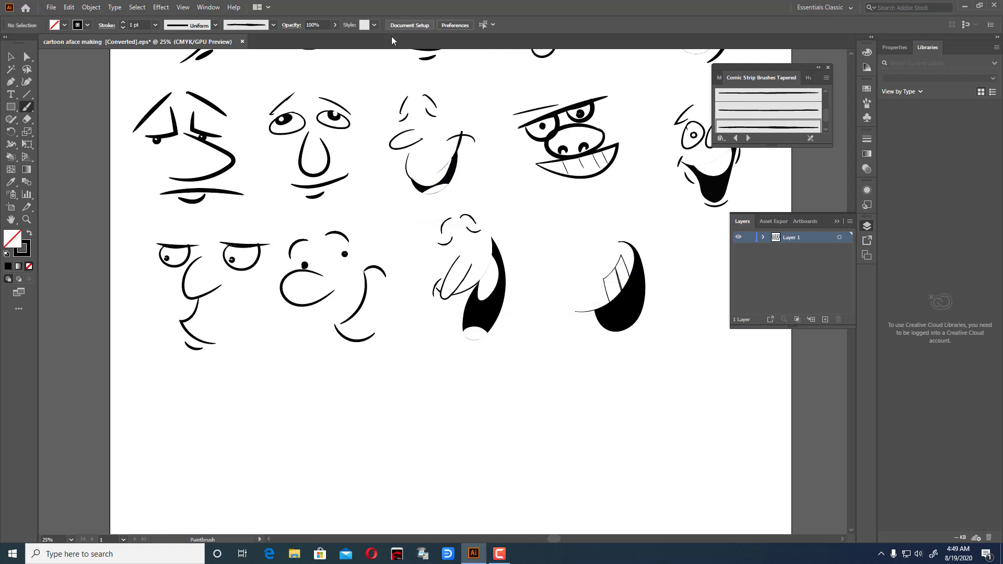
click(12, 57)
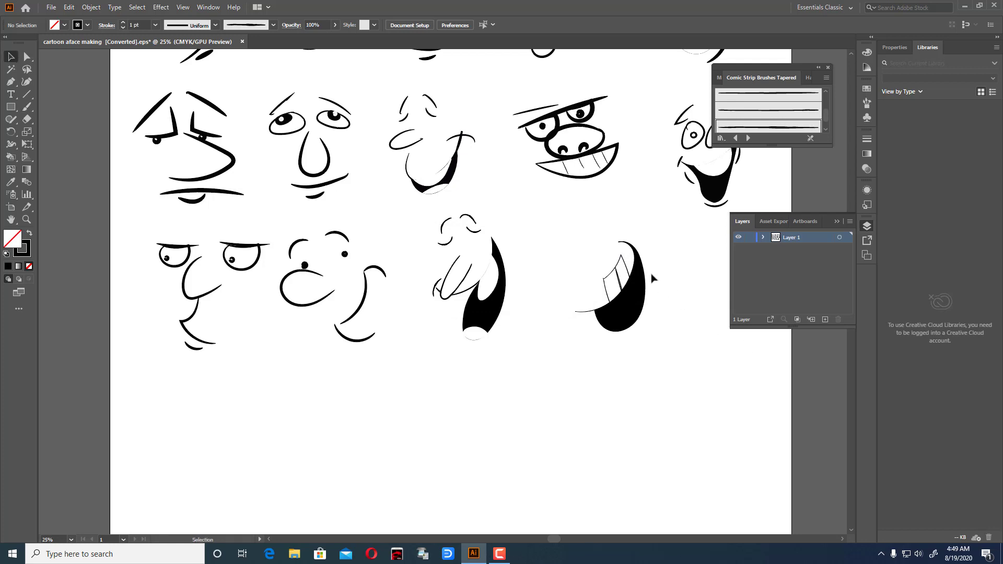
- Join the teeth's path and fill it with white
right_click(625, 268)
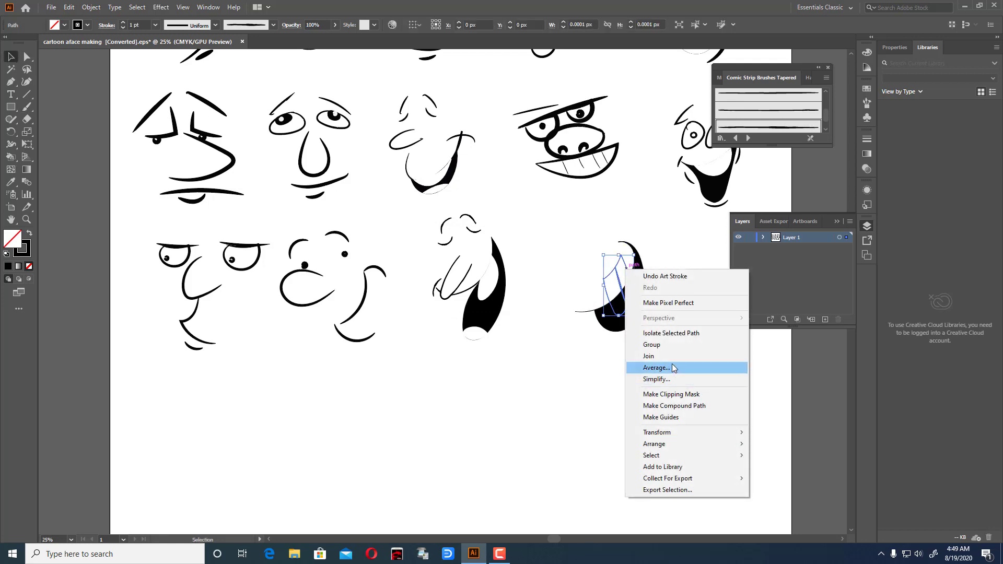
click(653, 356)
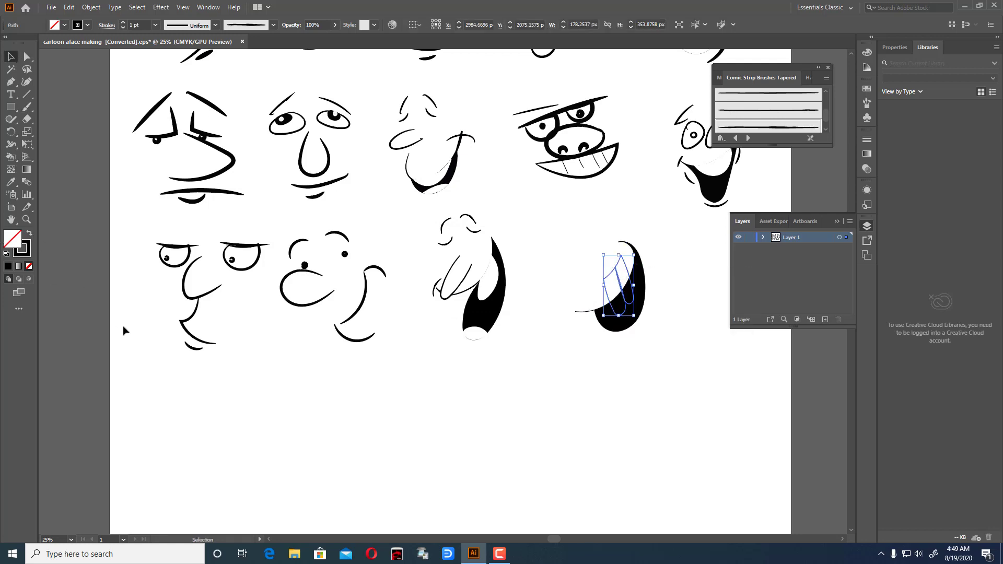
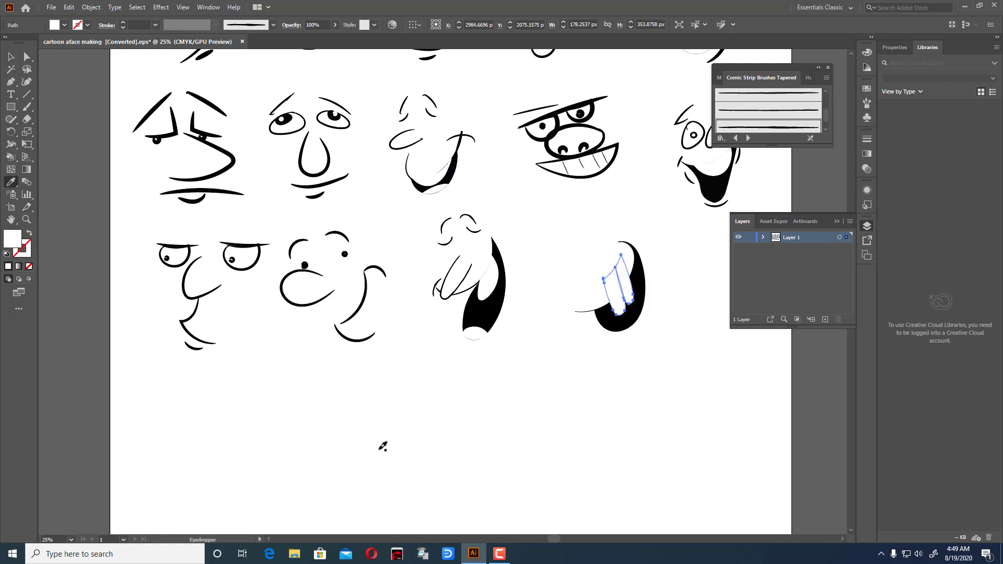
click(11, 57)
click(649, 463)
- Erase the upper parts of the teeth that stick out above the mouth line
drag(564, 227, 704, 465)
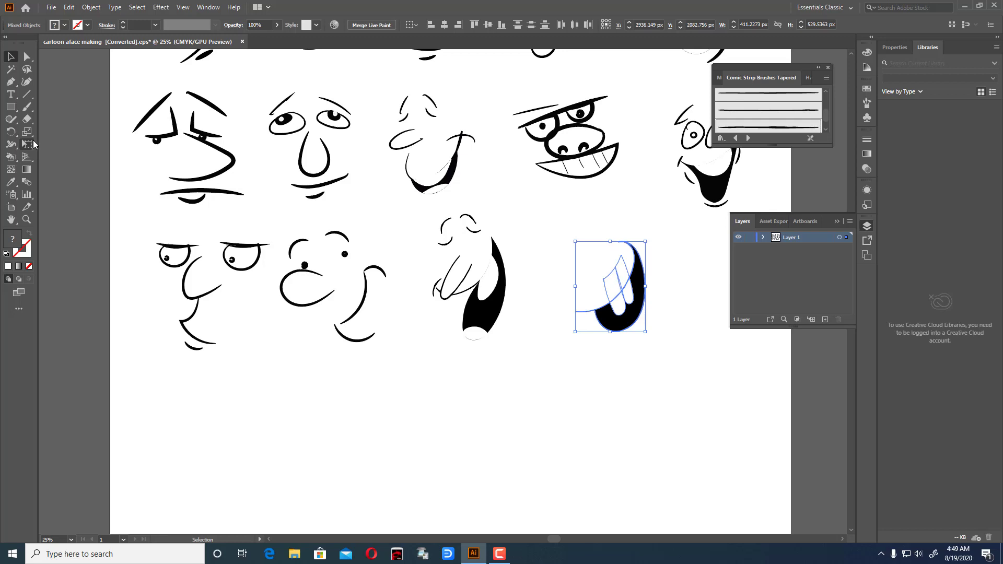
click(90, 8)
click(131, 136)
click(31, 121)
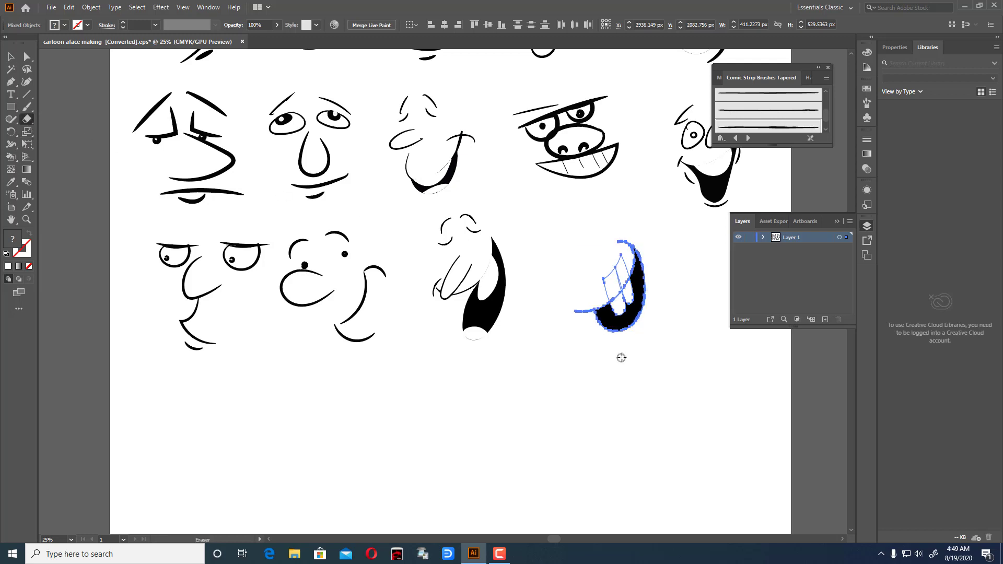
mouse_move(616, 273)
mouse_down()
mouse_move(605, 288)
mouse_move(621, 256)
mouse_move(604, 280)
mouse_move(624, 276)
mouse_move(596, 305)
mouse_up()
key(ctrl+plus)
key(ctrl+plus)
key(ctrl+plus)
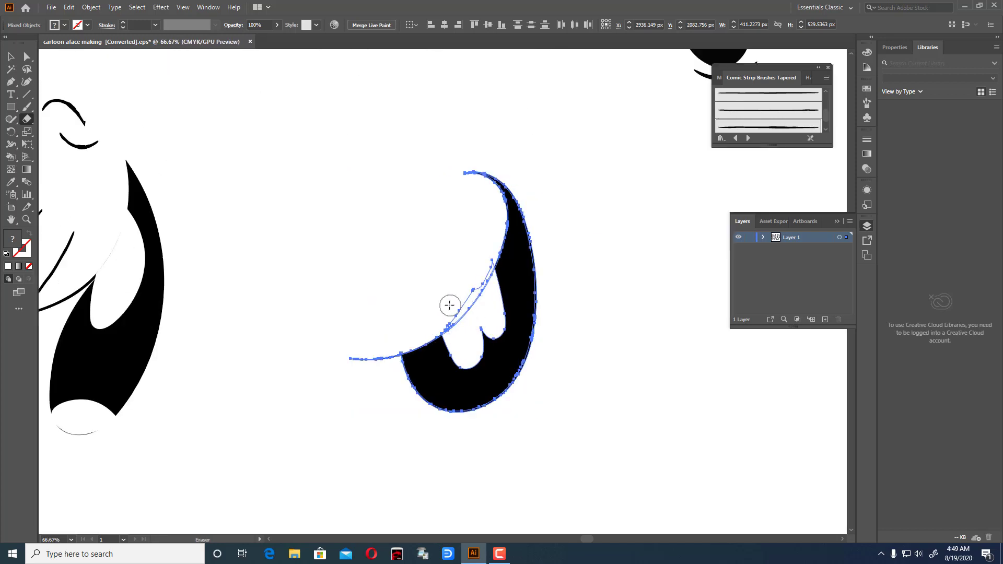
click(12, 57)
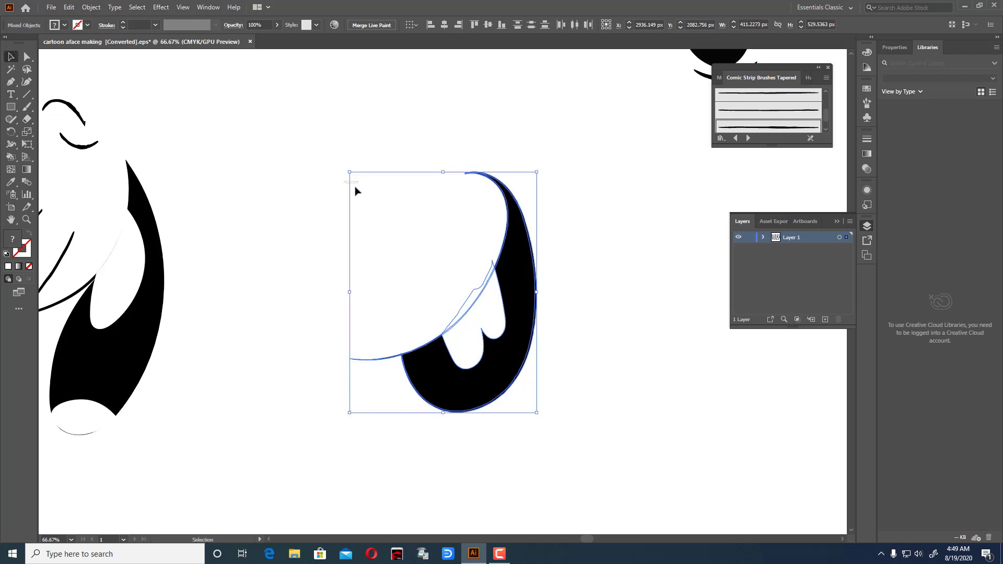
- Erase the remaining upper edge of the white teeth so it follows the curve of the mouth's upper line
click(347, 186)
click(491, 321)
click(26, 119)
mouse_move(438, 320)
mouse_down()
mouse_move(480, 260)
mouse_move(475, 278)
mouse_move(486, 242)
mouse_move(459, 305)
mouse_move(471, 287)
mouse_move(418, 340)
mouse_up()
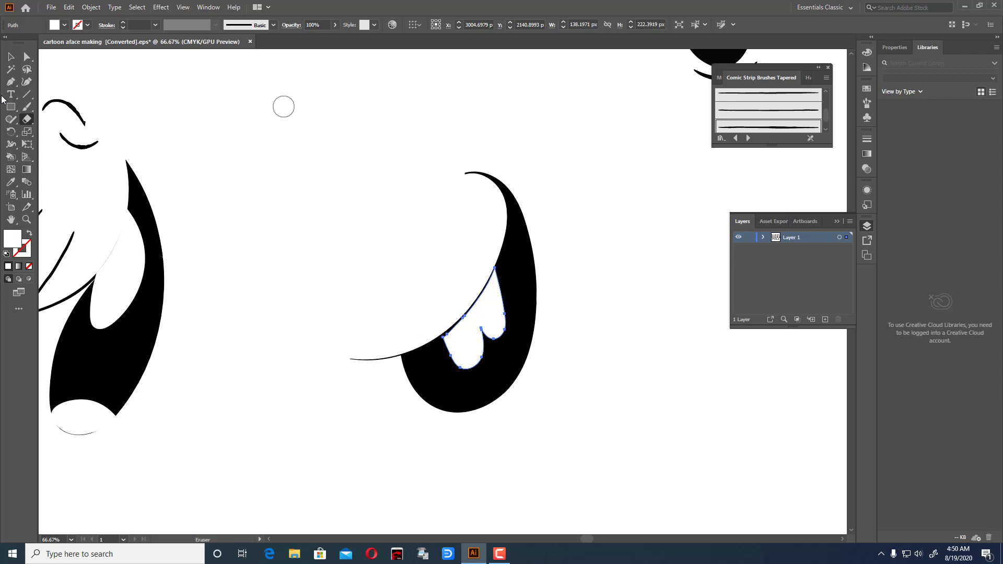
key(v)
click(233, 146)
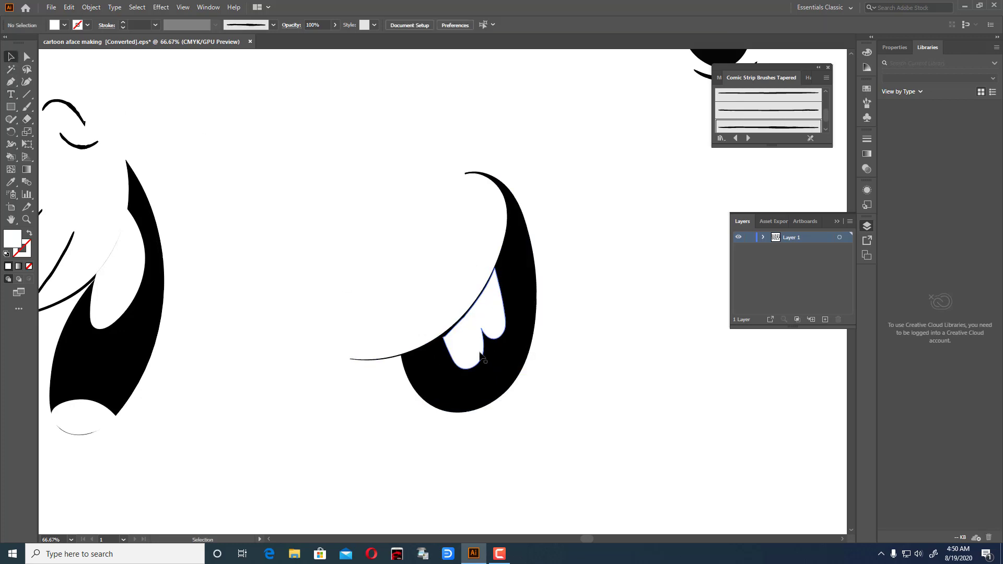
- Move the white teeth slightly up against the mouth's upper line
drag(481, 353, 479, 353)
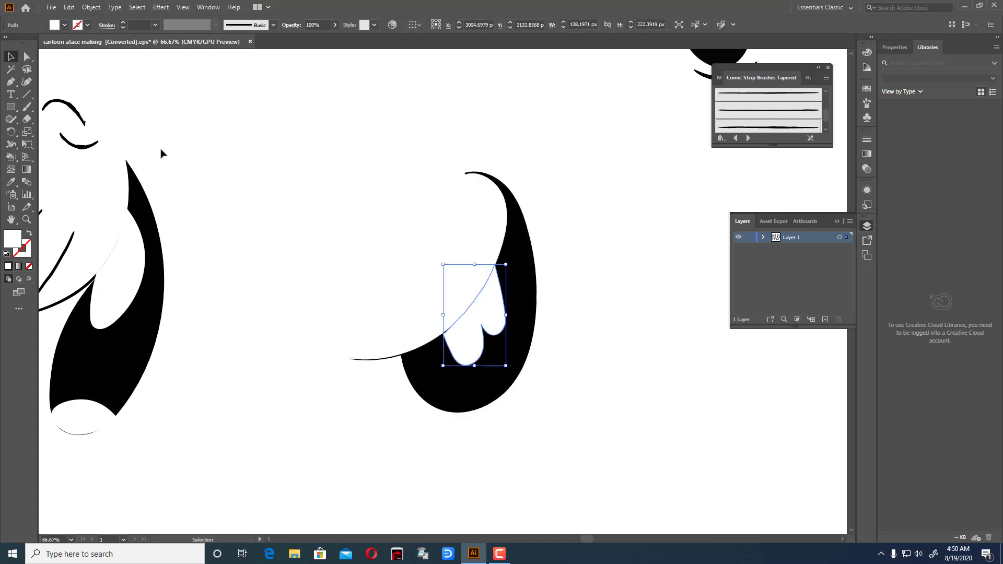
click(26, 81)
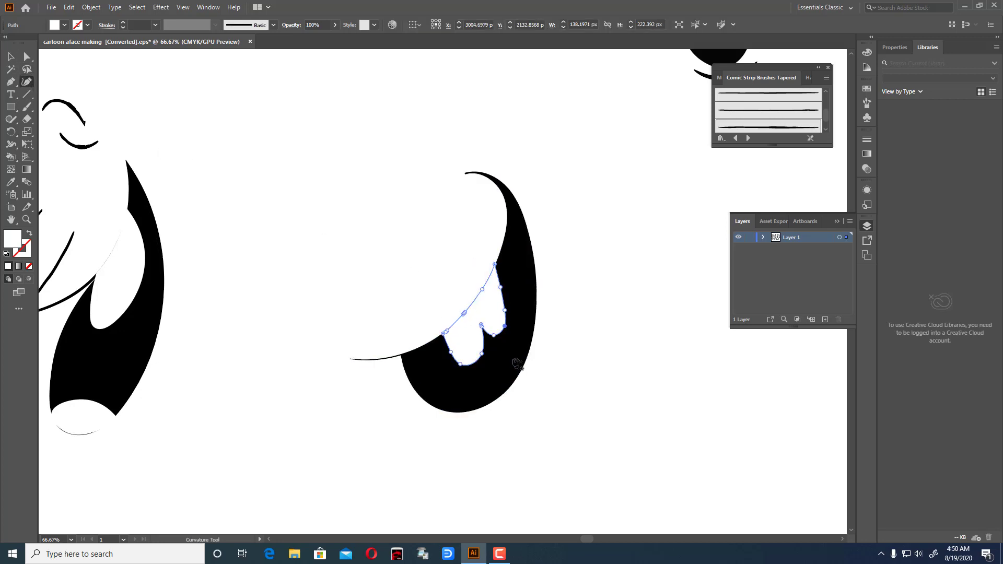
click(11, 56)
click(358, 197)
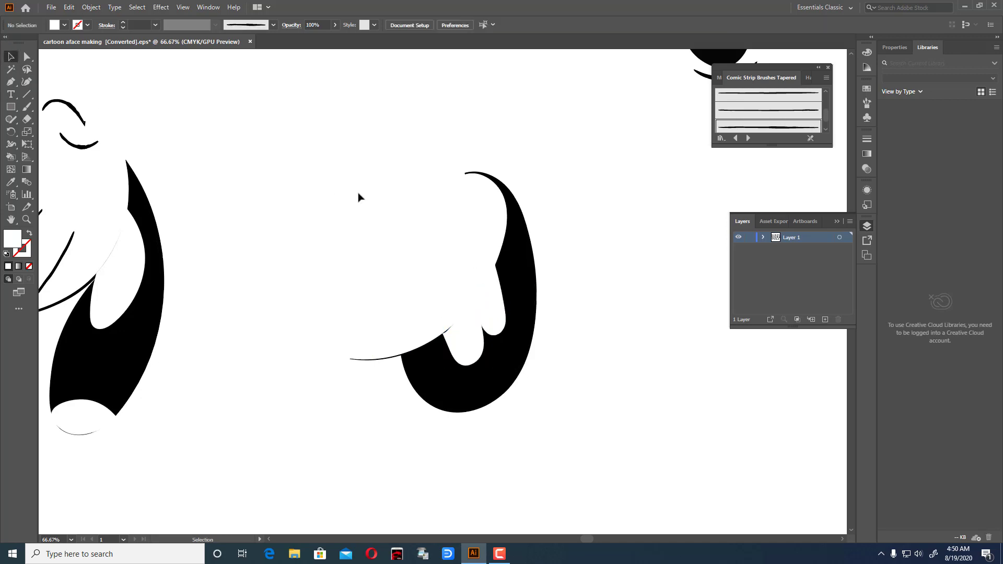
- Nudge the teeth further up and toward the mouth's outer edge until they cover the thin line above them
drag(461, 344, 490, 307)
click(459, 347)
click(598, 345)
click(560, 358)
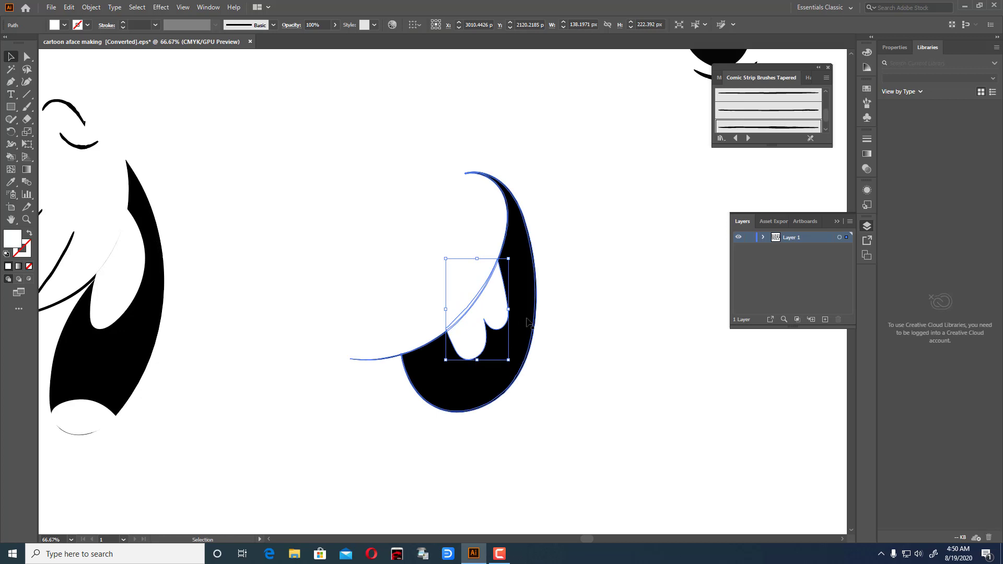
click(612, 356)
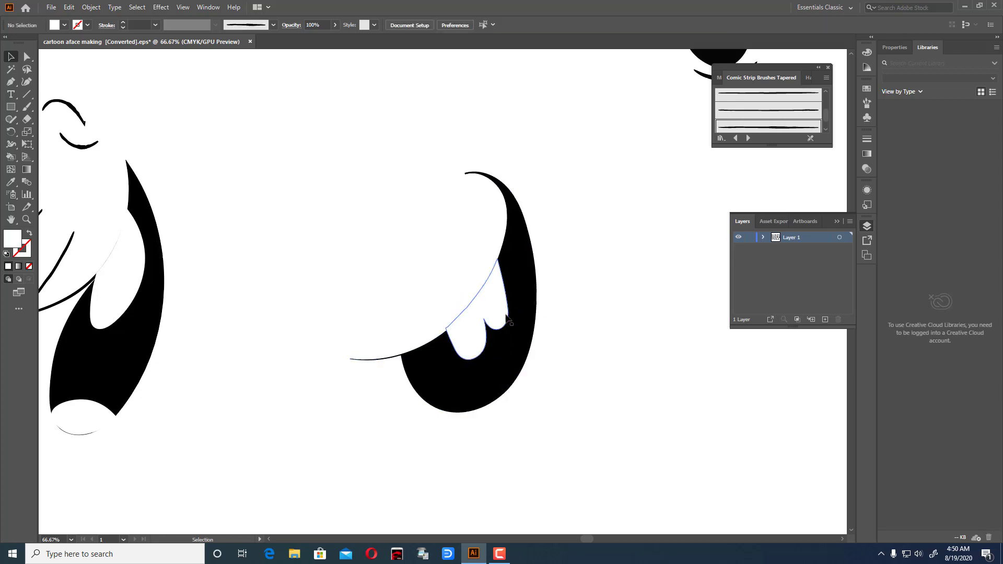
click(508, 317)
click(594, 352)
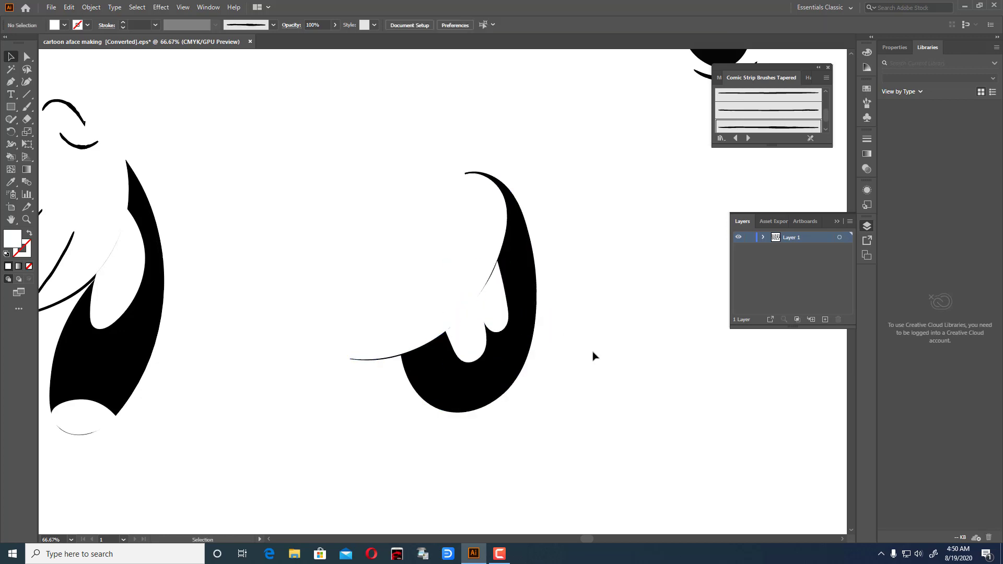
drag(495, 301, 495, 301)
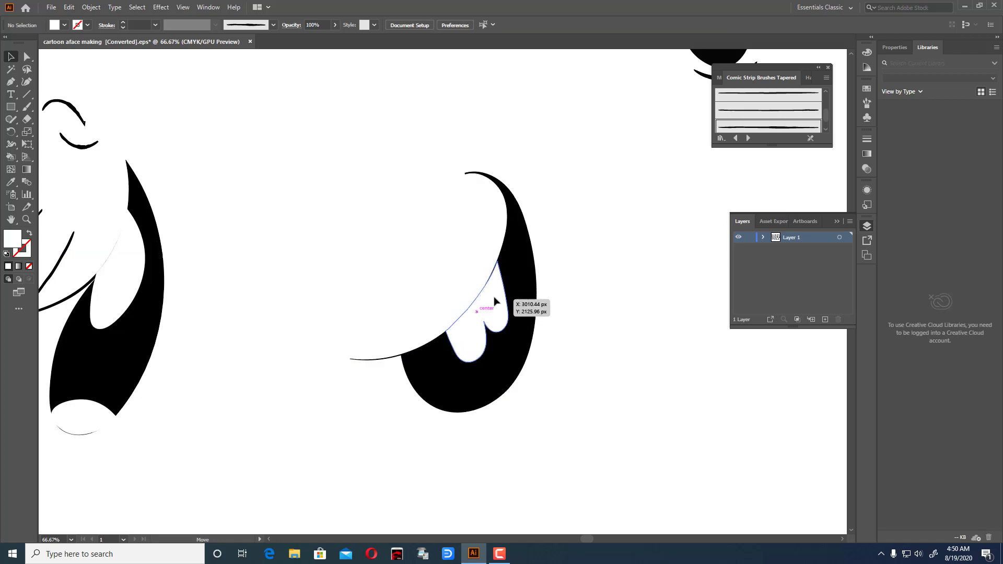
click(497, 300)
click(609, 338)
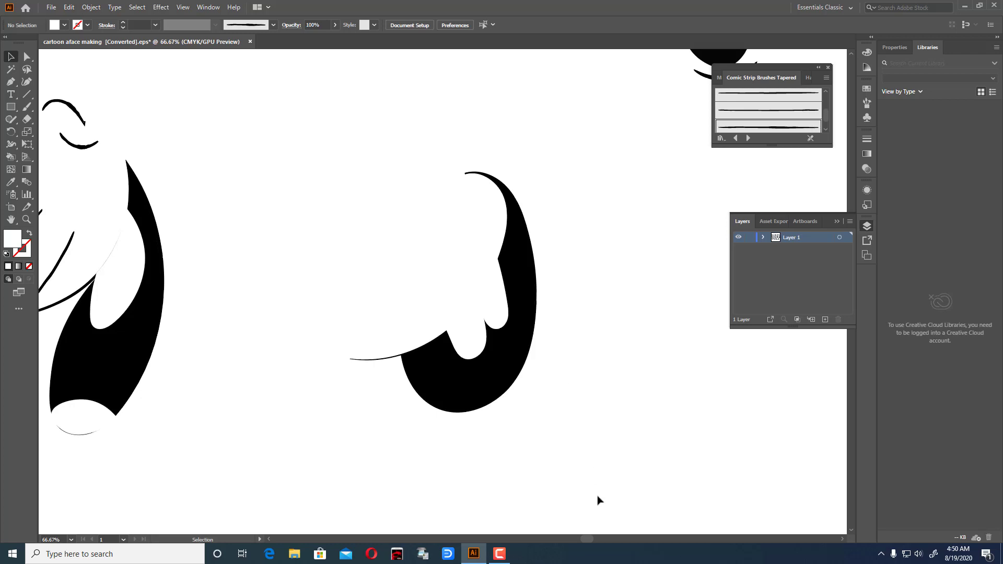
- Paint a flat triangular outline for the fourth face's first eye above the mouth
click(26, 107)
drag(369, 105, 412, 130)
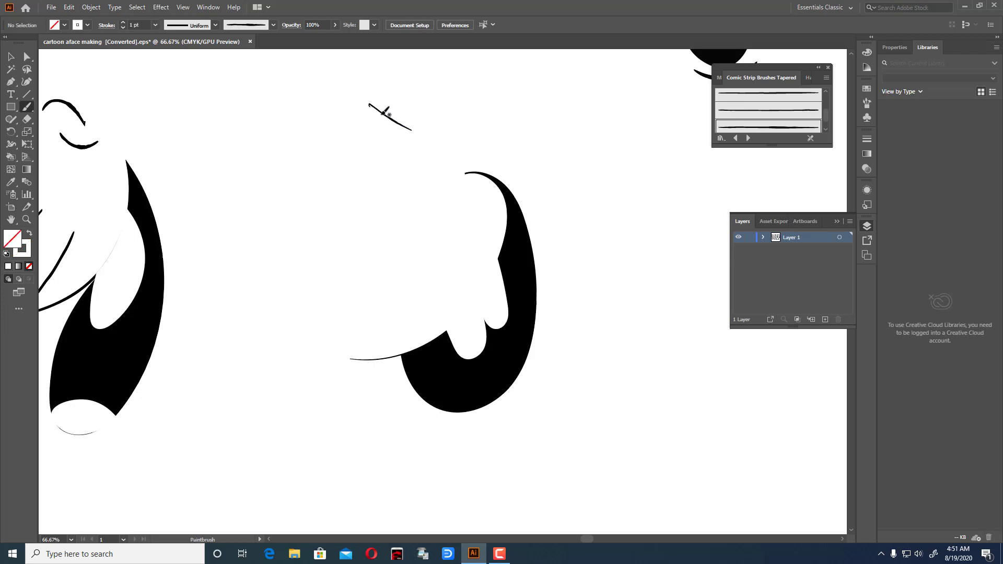
mouse_move(381, 111)
mouse_down()
mouse_move(346, 121)
mouse_move(412, 130)
mouse_move(380, 110)
mouse_up()
- Join the triangular eye's path and fill it with black, without a stroke
click(14, 60)
click(405, 128)
right_click(403, 131)
key(Escape)
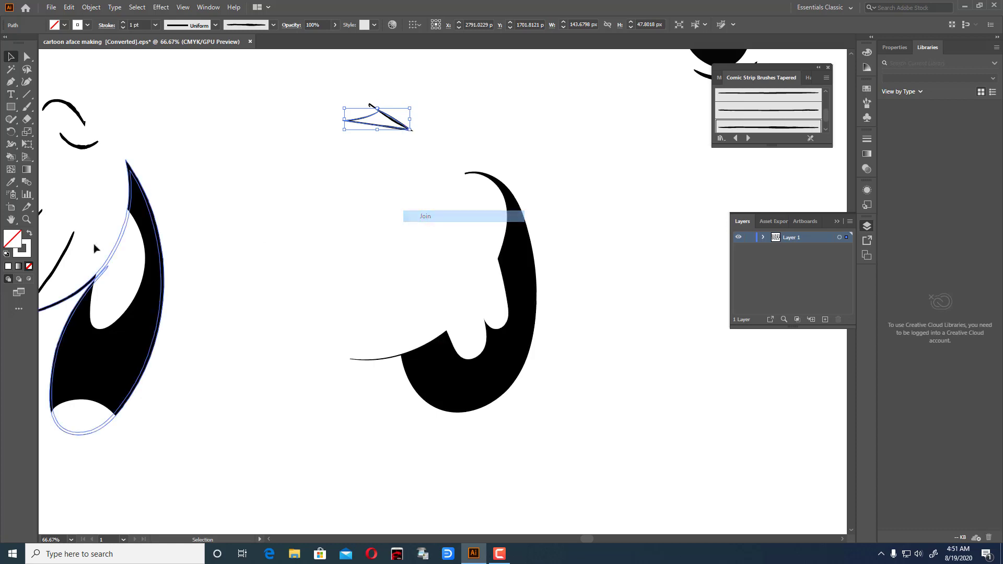
click(29, 233)
double_click(8, 243)
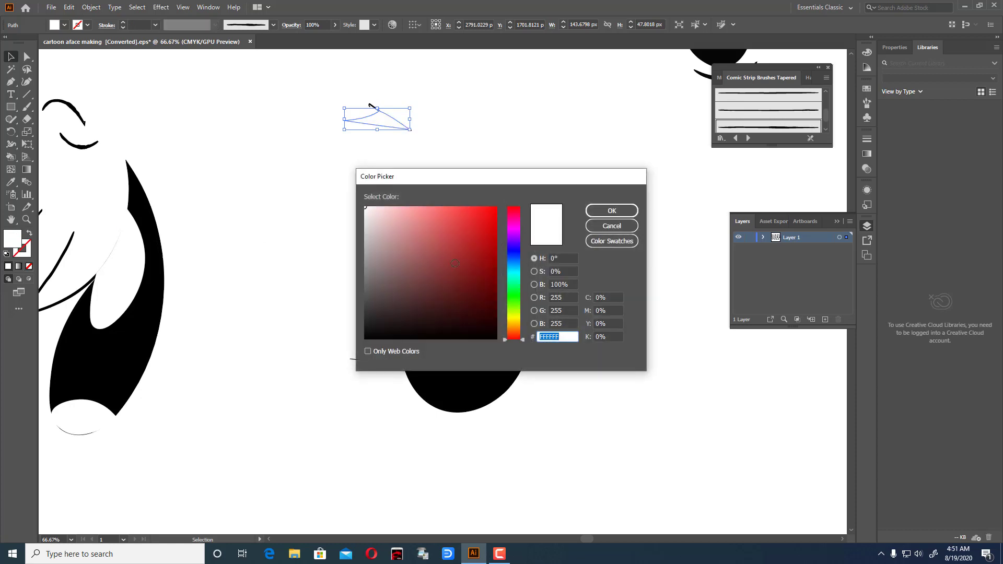
click(488, 332)
click(612, 211)
click(607, 182)
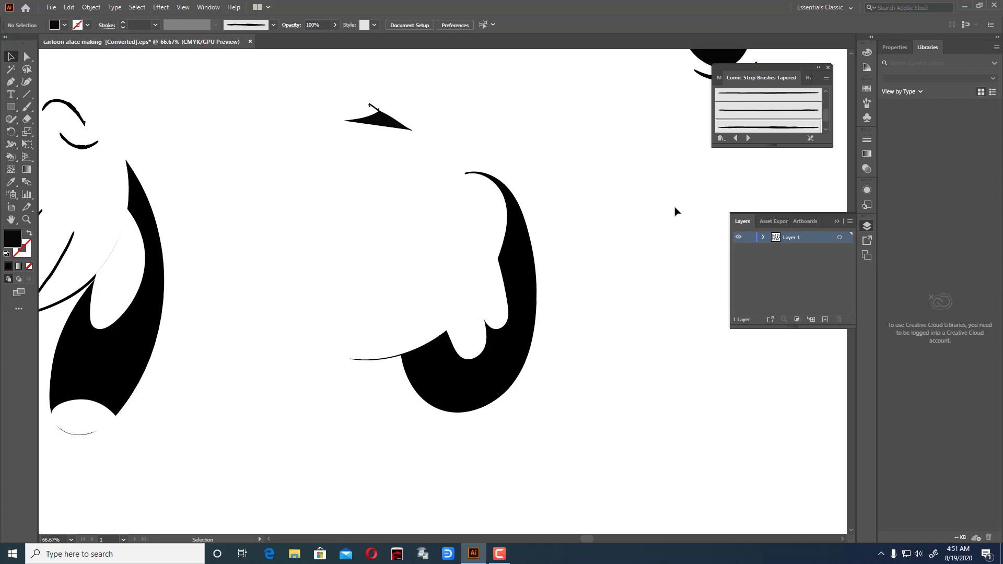
- Paint two curved eyebrows, one over the black eye and one where the second eye goes
click(27, 107)
drag(358, 76, 414, 109)
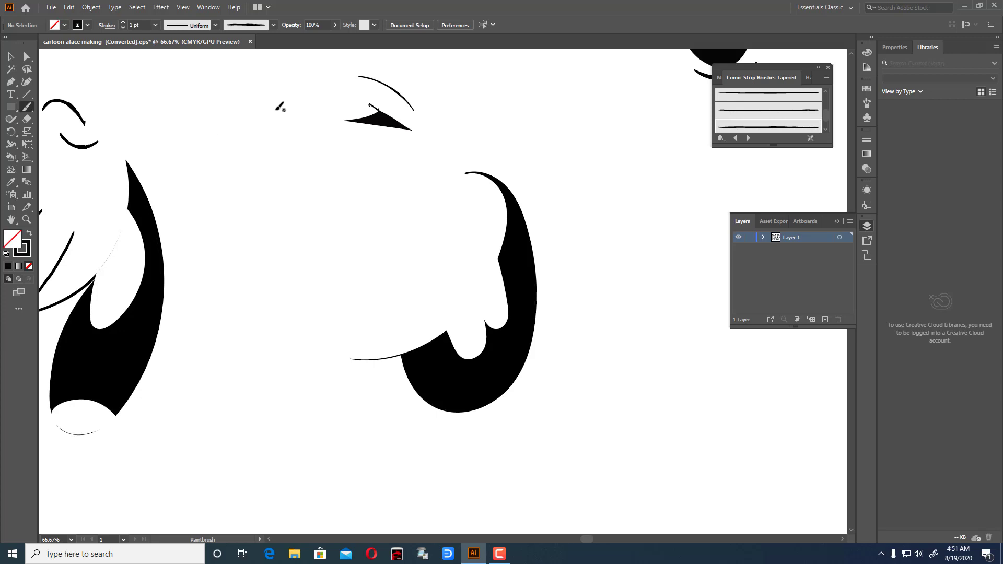
drag(278, 86, 231, 150)
- Paint a second triangular eye under the slanted eyebrow, join its path and fill it with black
drag(286, 114, 249, 160)
mouse_move(285, 123)
mouse_down()
mouse_move(312, 135)
mouse_move(242, 162)
mouse_up()
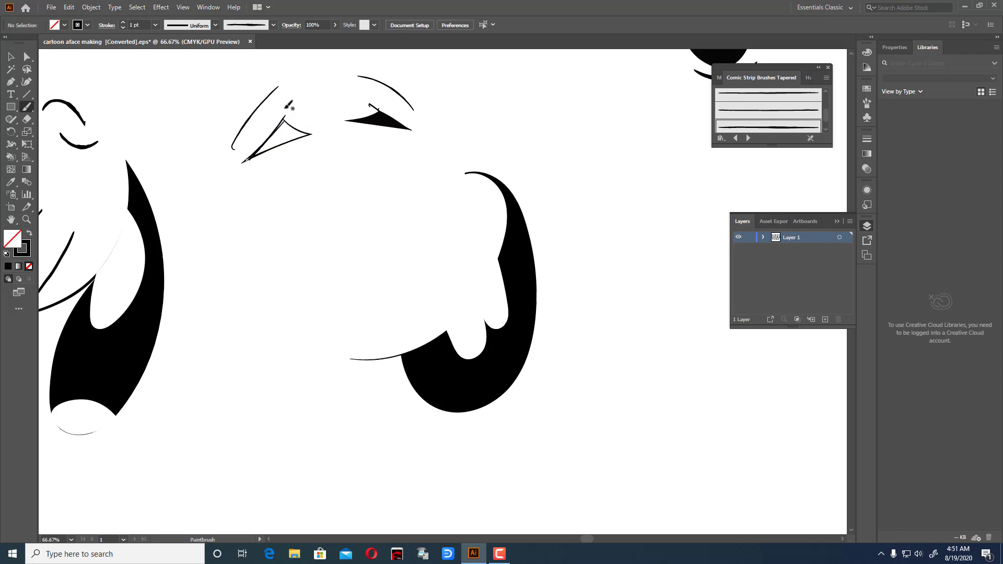
key(v)
right_click(308, 134)
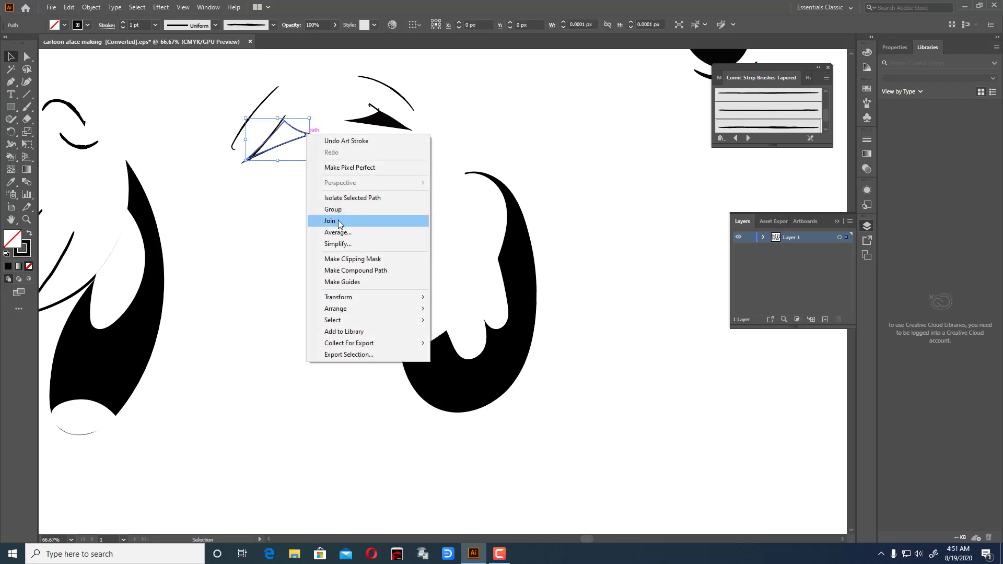
click(334, 220)
click(29, 233)
click(480, 245)
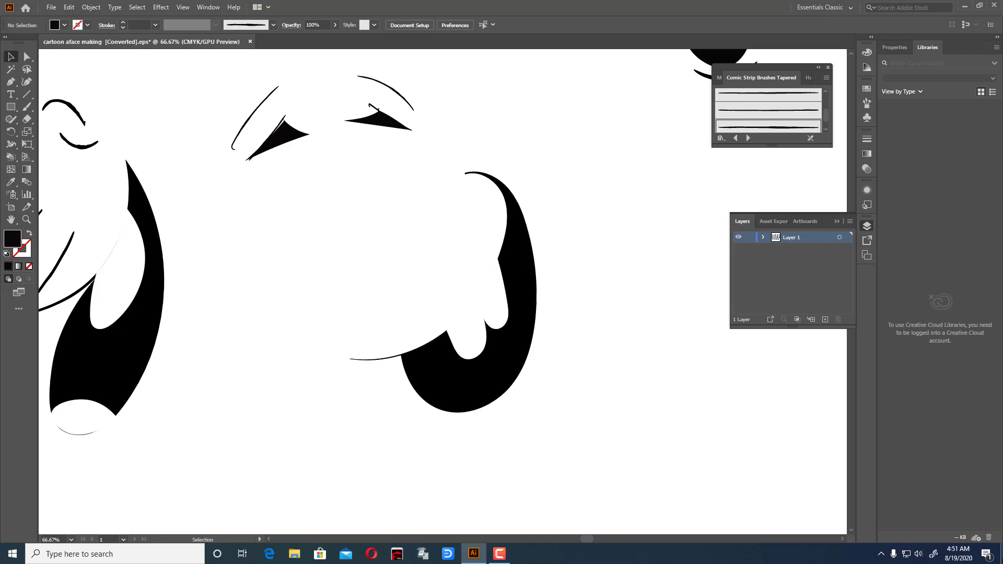
- Paint a large open rounded nose between the eyes and the mouth, undoing the first nose stroke
click(26, 107)
drag(308, 264, 385, 232)
key(ctrl+z)
mouse_move(357, 201)
mouse_down()
mouse_move(274, 210)
mouse_move(429, 213)
mouse_up()
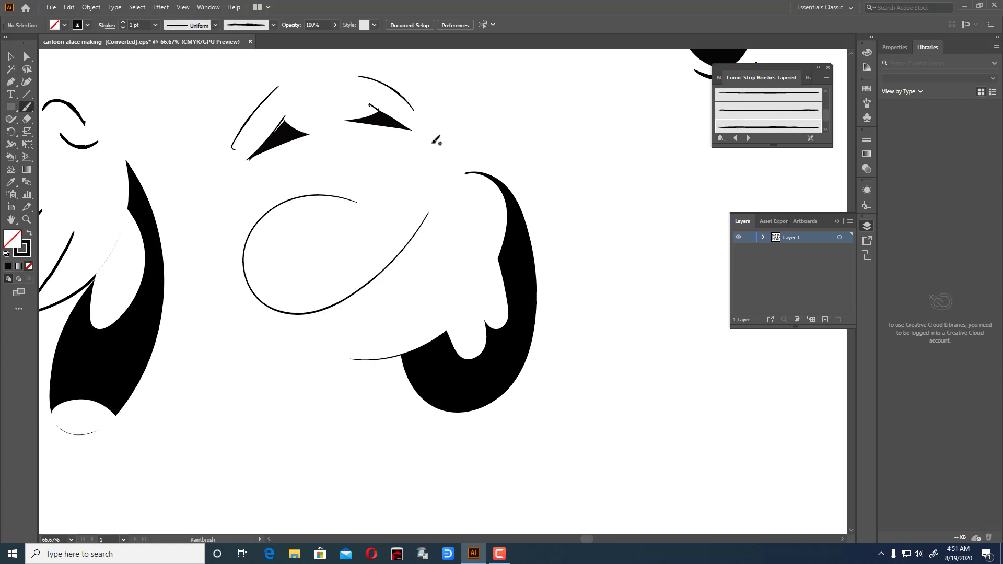
- Expand the appearance of the whole fourth face and scale it down
key(ctrl+minus)
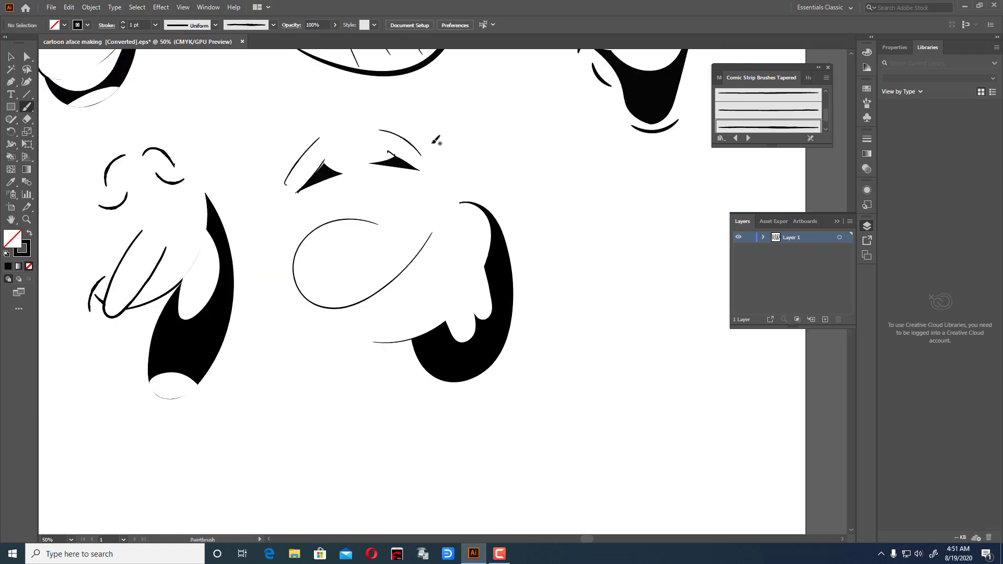
click(10, 57)
drag(262, 137, 538, 476)
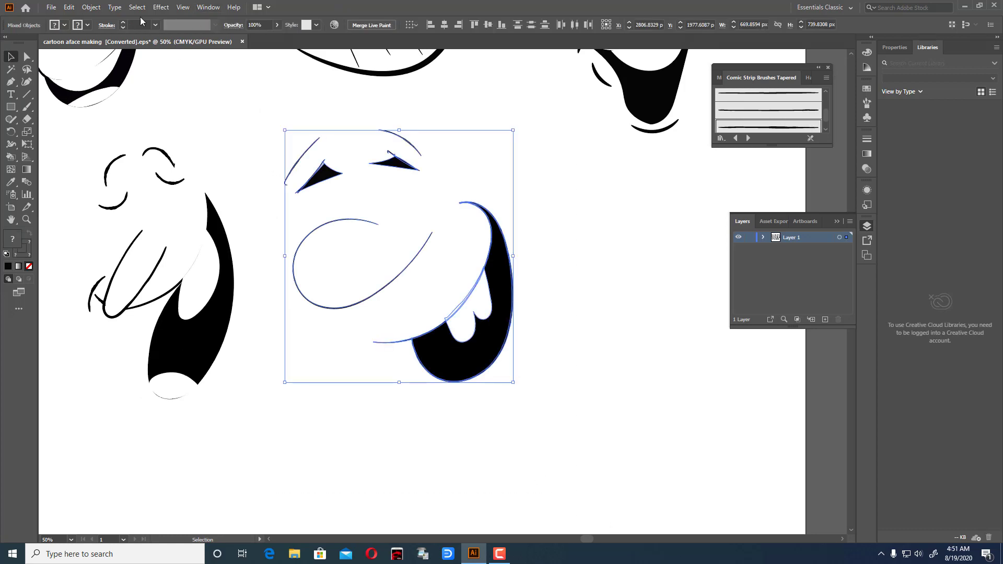
click(91, 7)
click(167, 142)
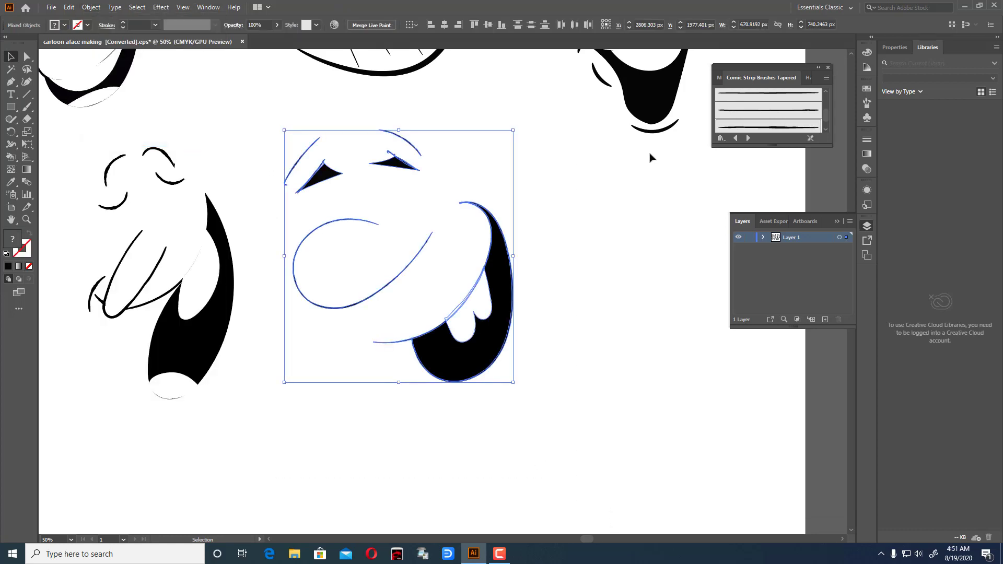
drag(515, 132, 472, 162)
click(530, 279)
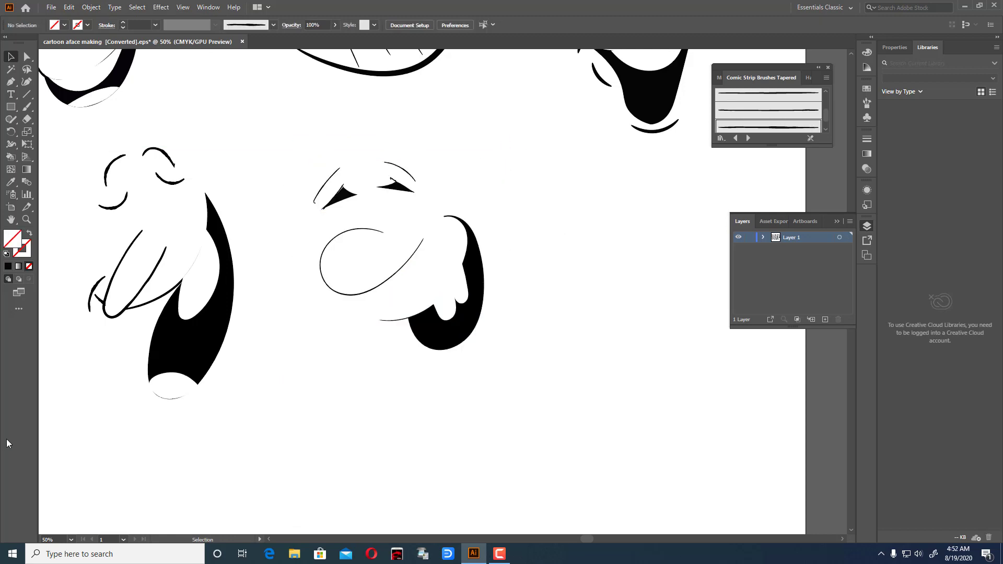
- Enlarge the fourth face slightly so it matches the other faces in the bottom row
key(ctrl+minus)
key(ctrl+minus)
key(ctrl+minus)
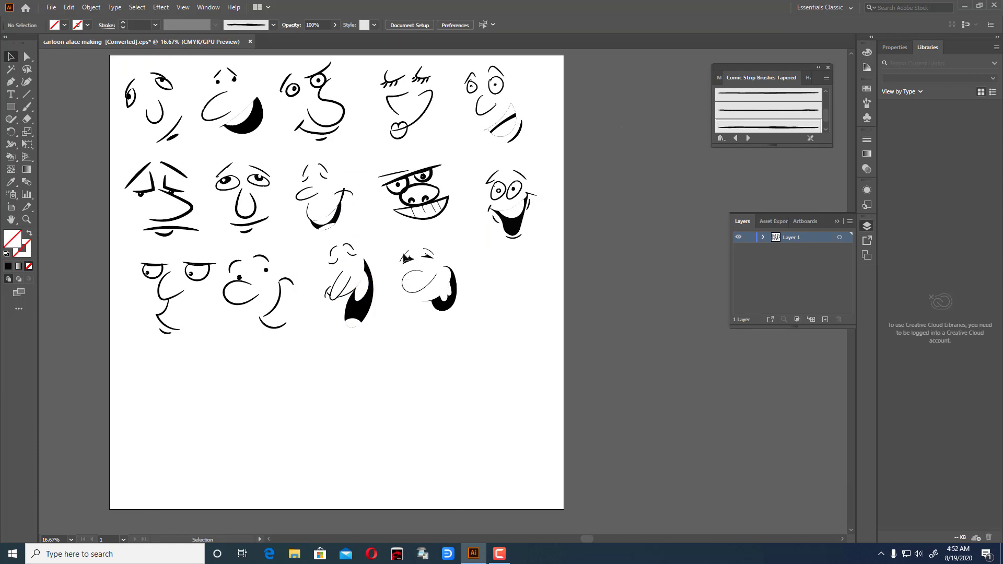
drag(396, 243, 541, 332)
drag(457, 309, 468, 321)
click(518, 331)
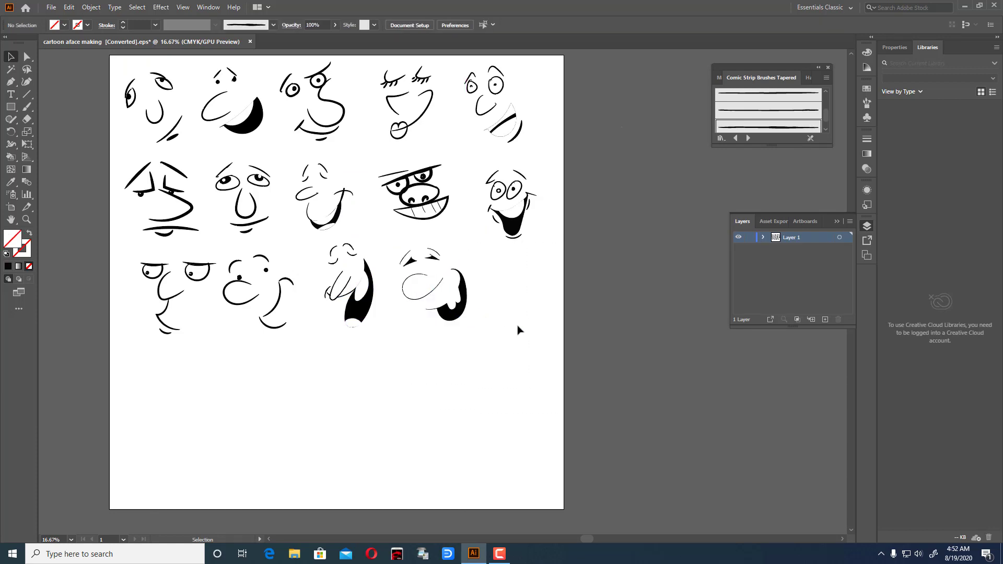